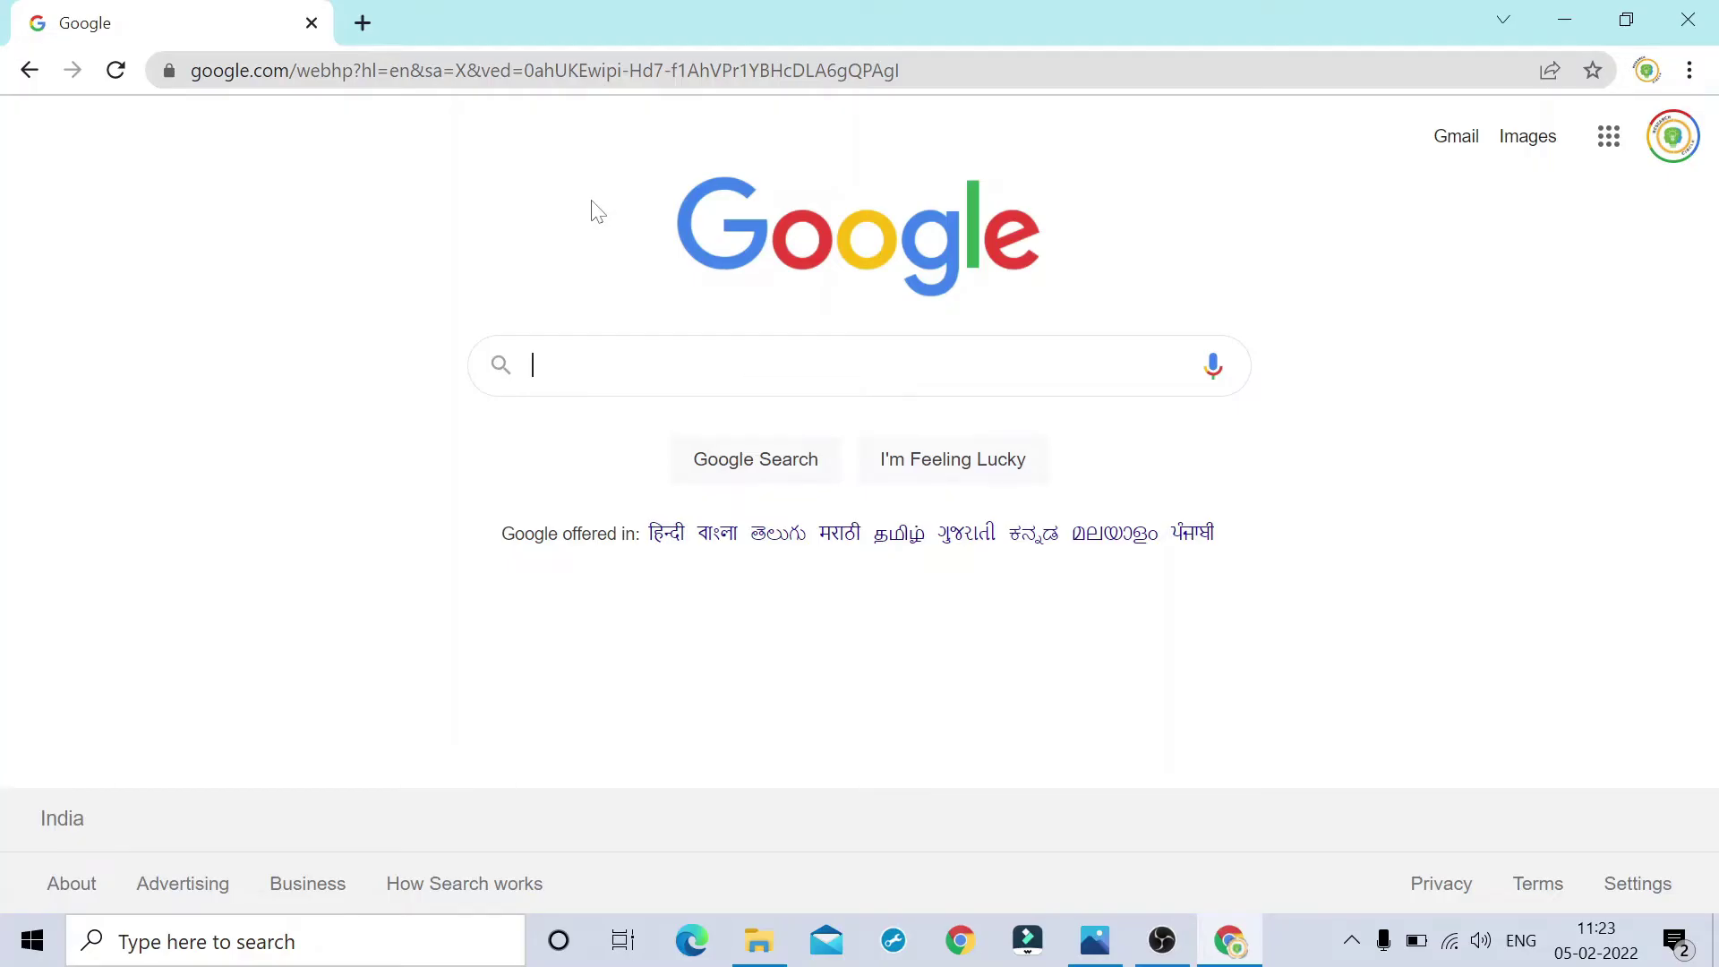
Search Google for 'google scholar' using the autocomplete suggestion.
text(google)
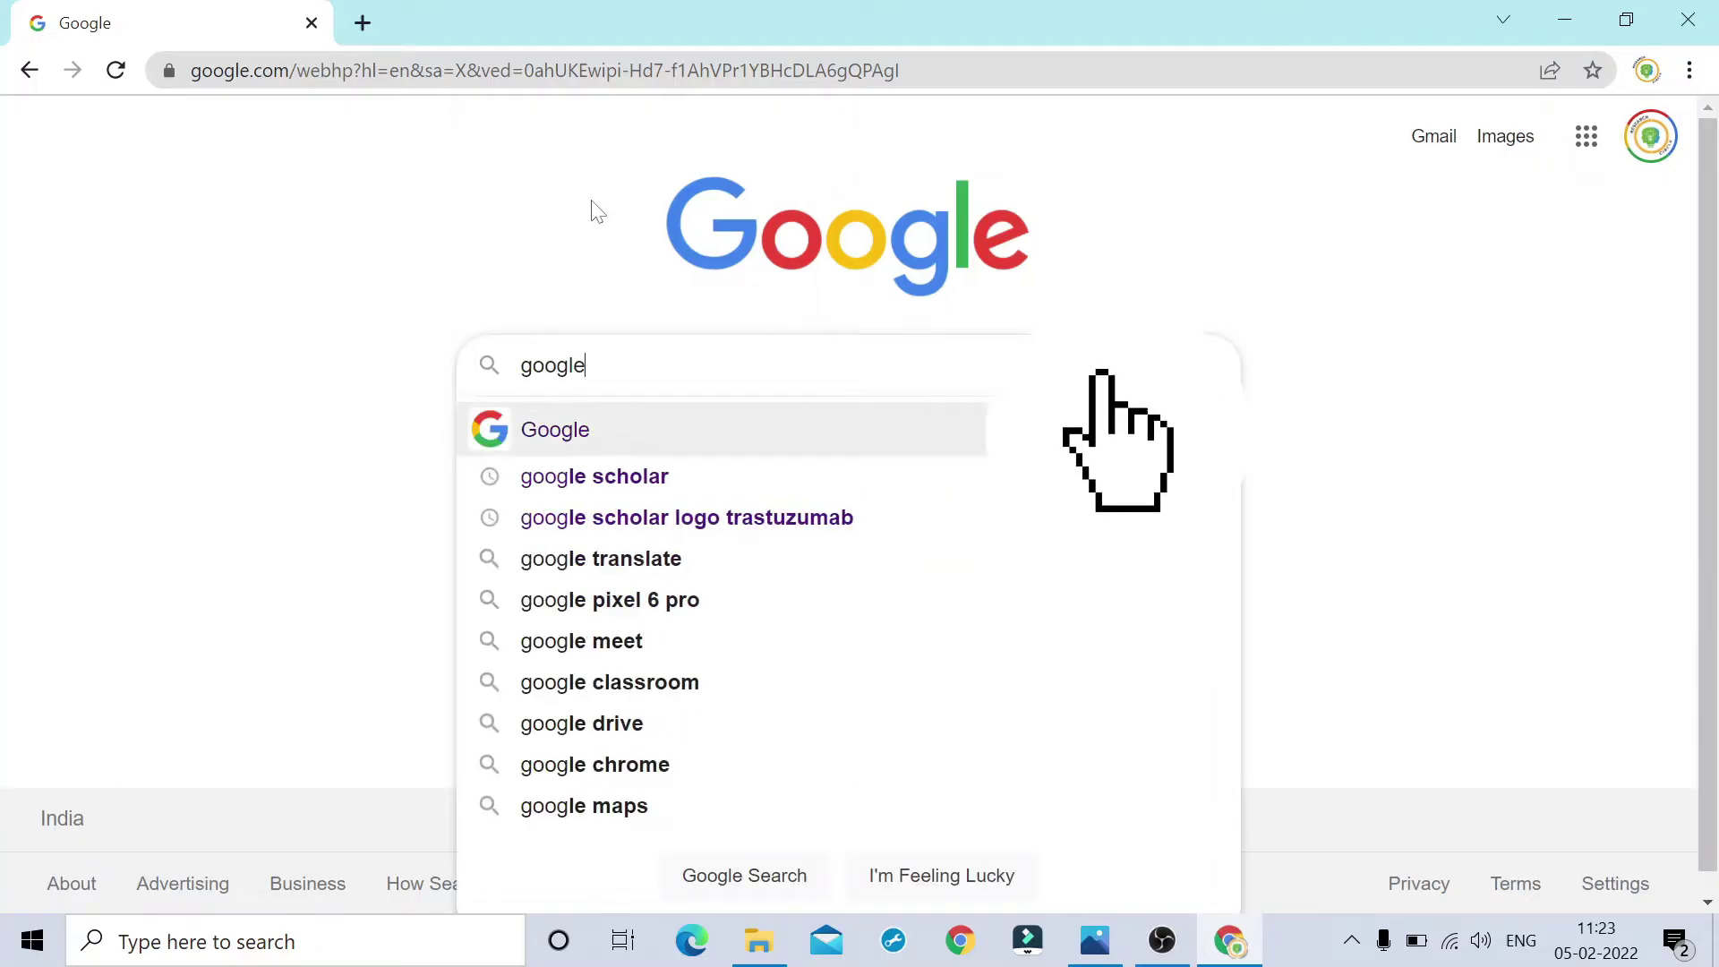
key(Down)
key(Return)
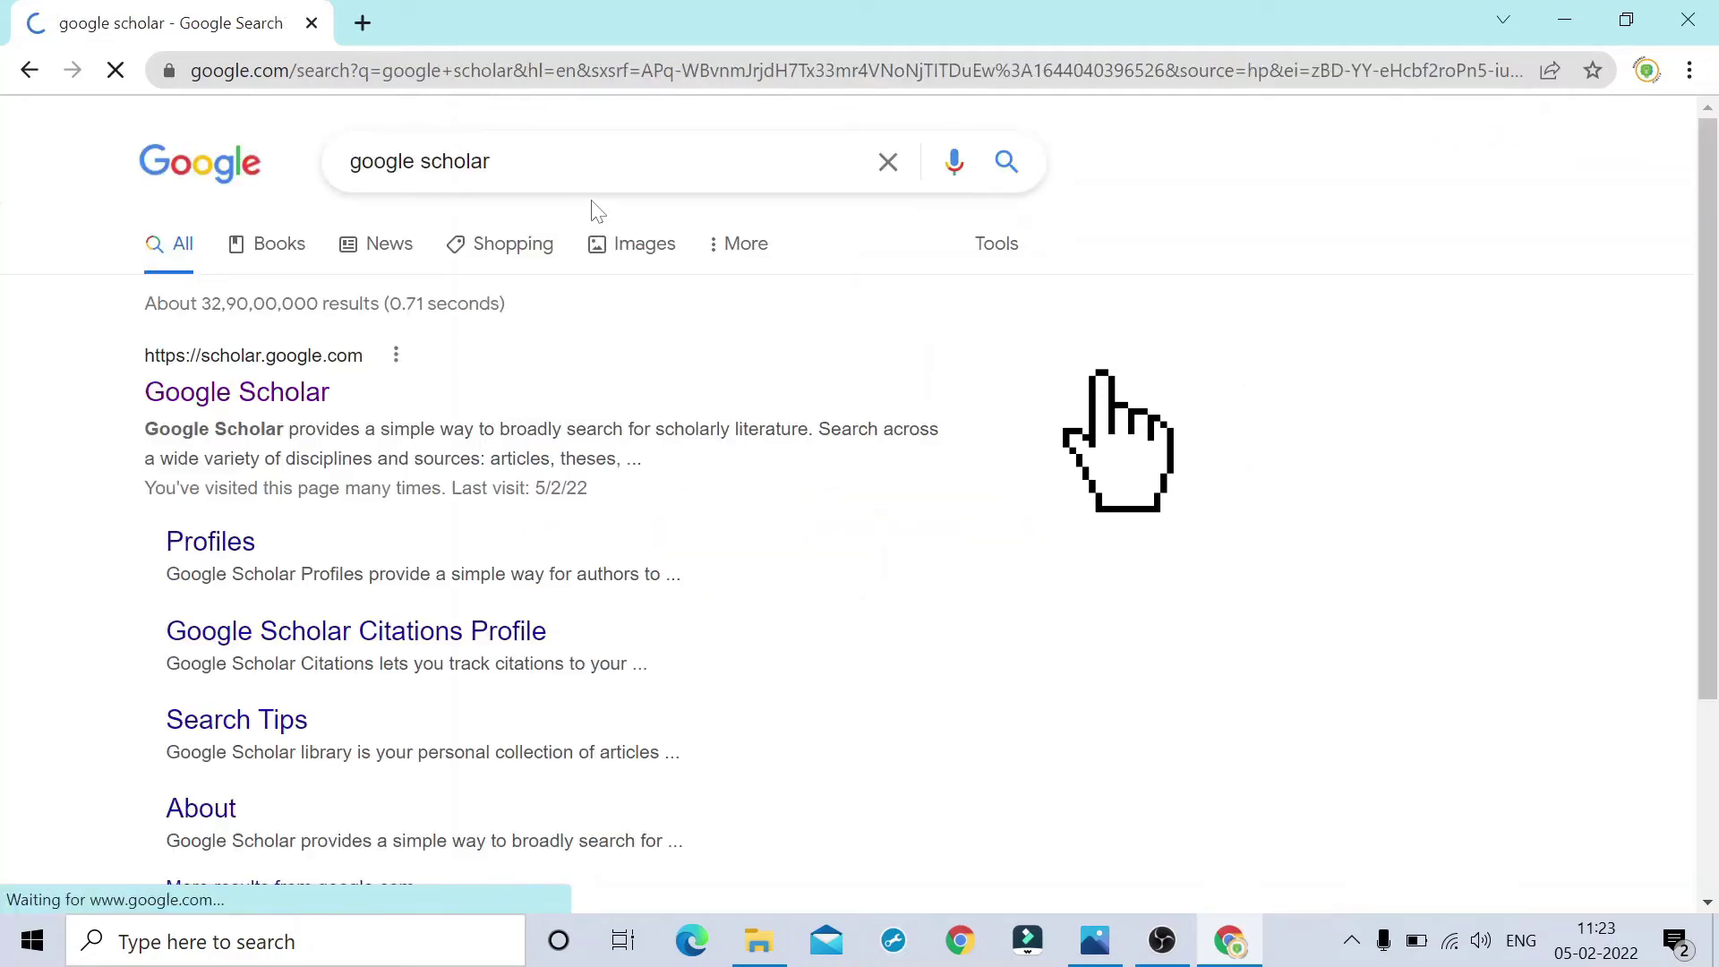
Open Google Scholar from the results and switch to the second signed-in account.
click(255, 403)
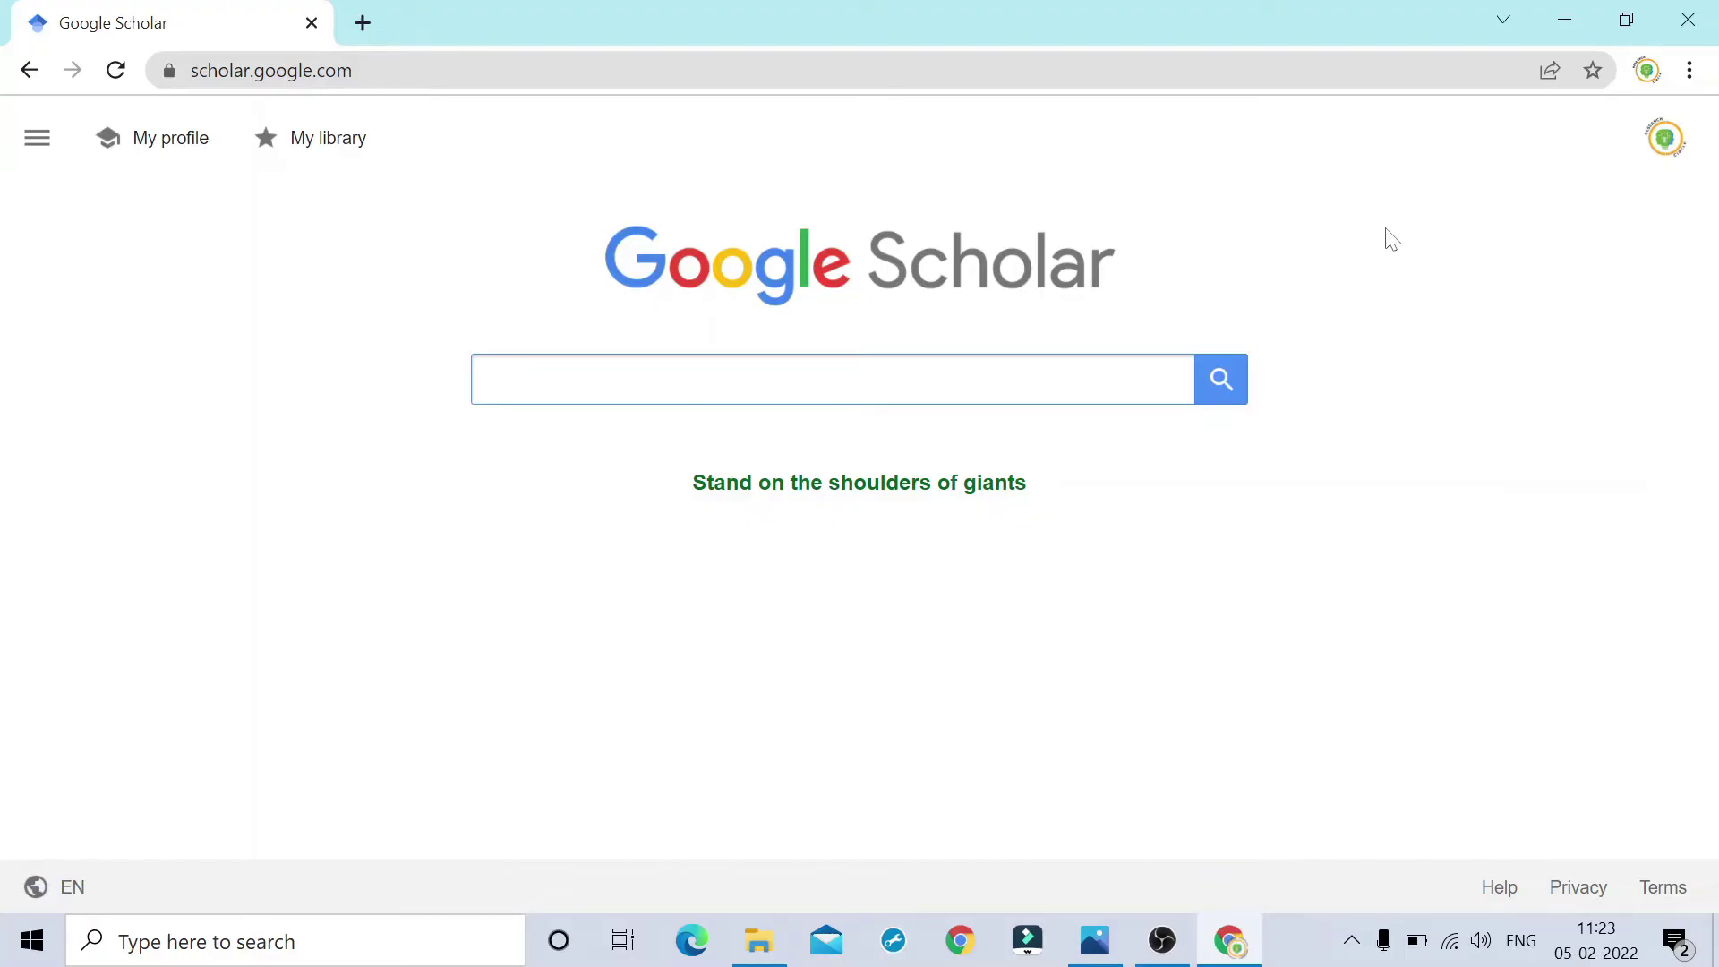
click(1667, 143)
click(1462, 408)
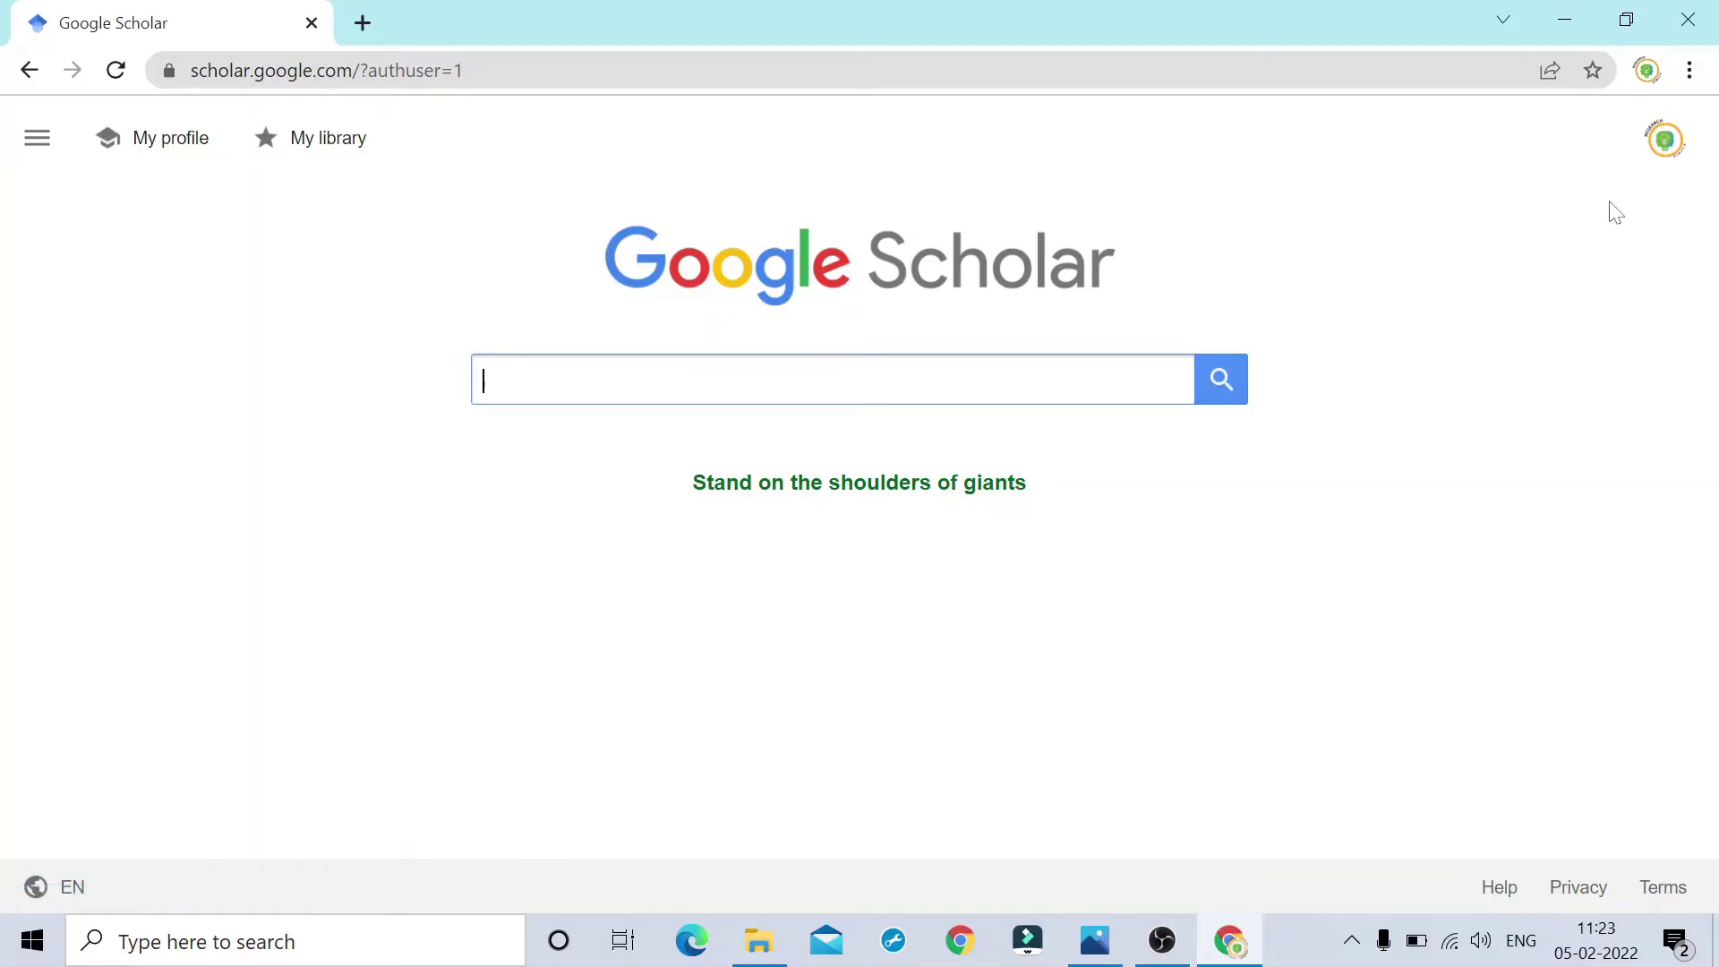
Start a profile with the autofilled full name Hishan S Sanil and affiliation 'Professor'.
click(153, 151)
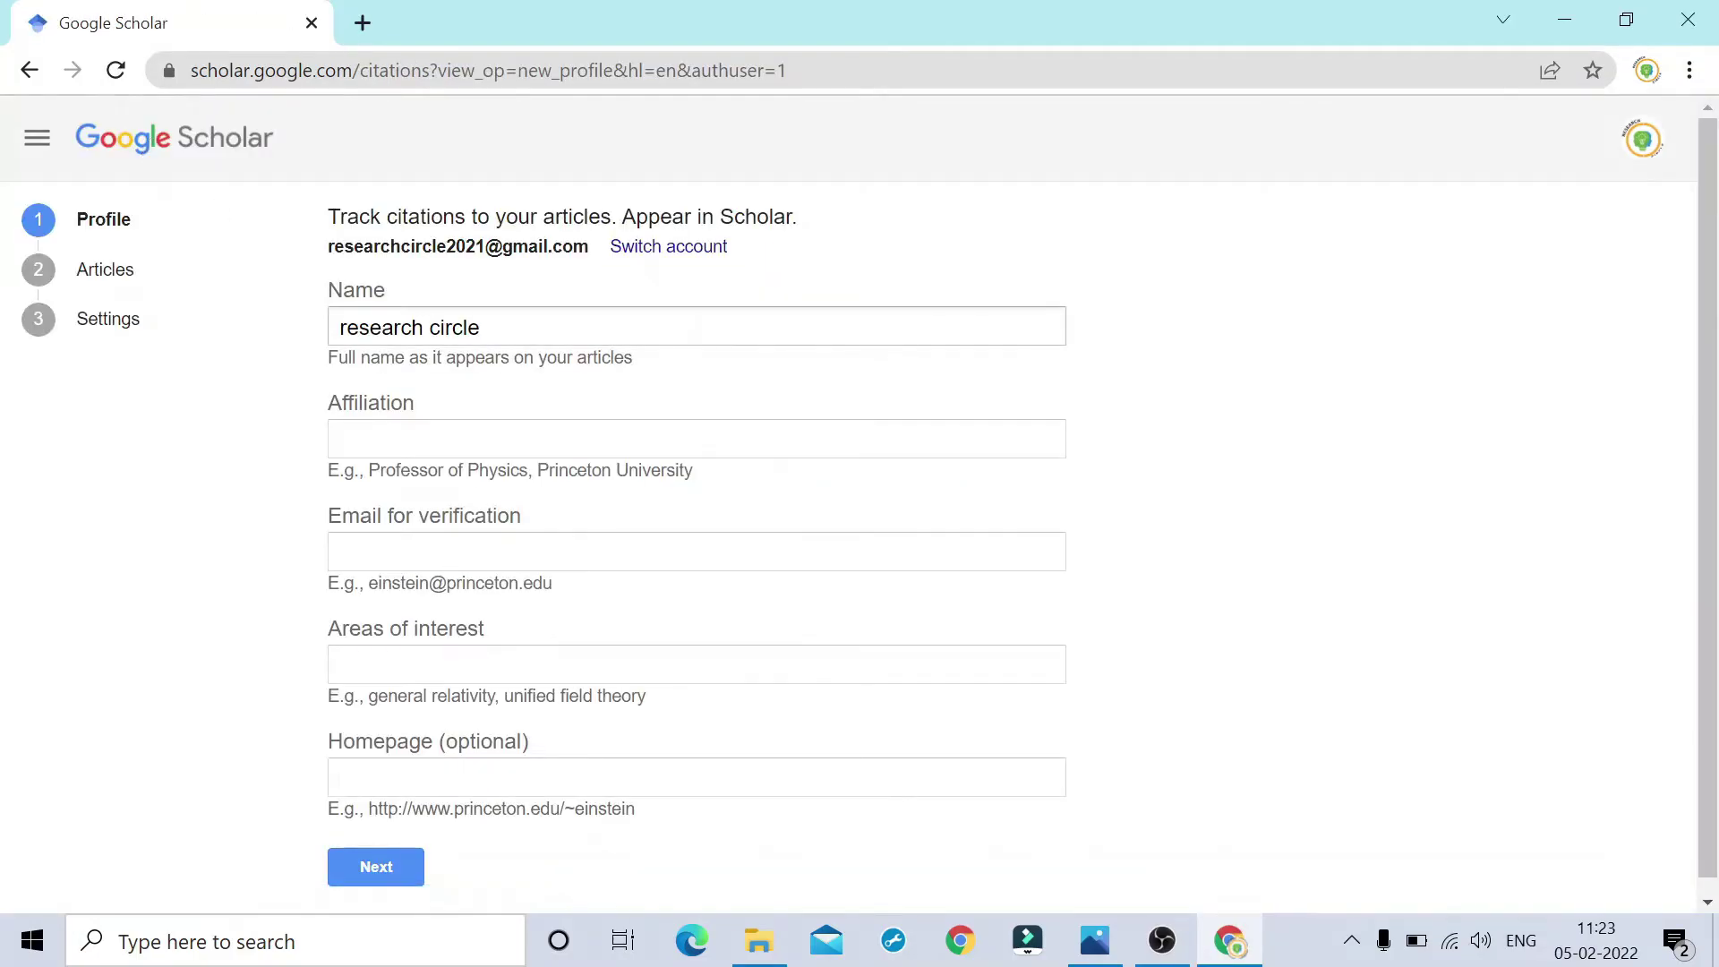
key(BackSpace)
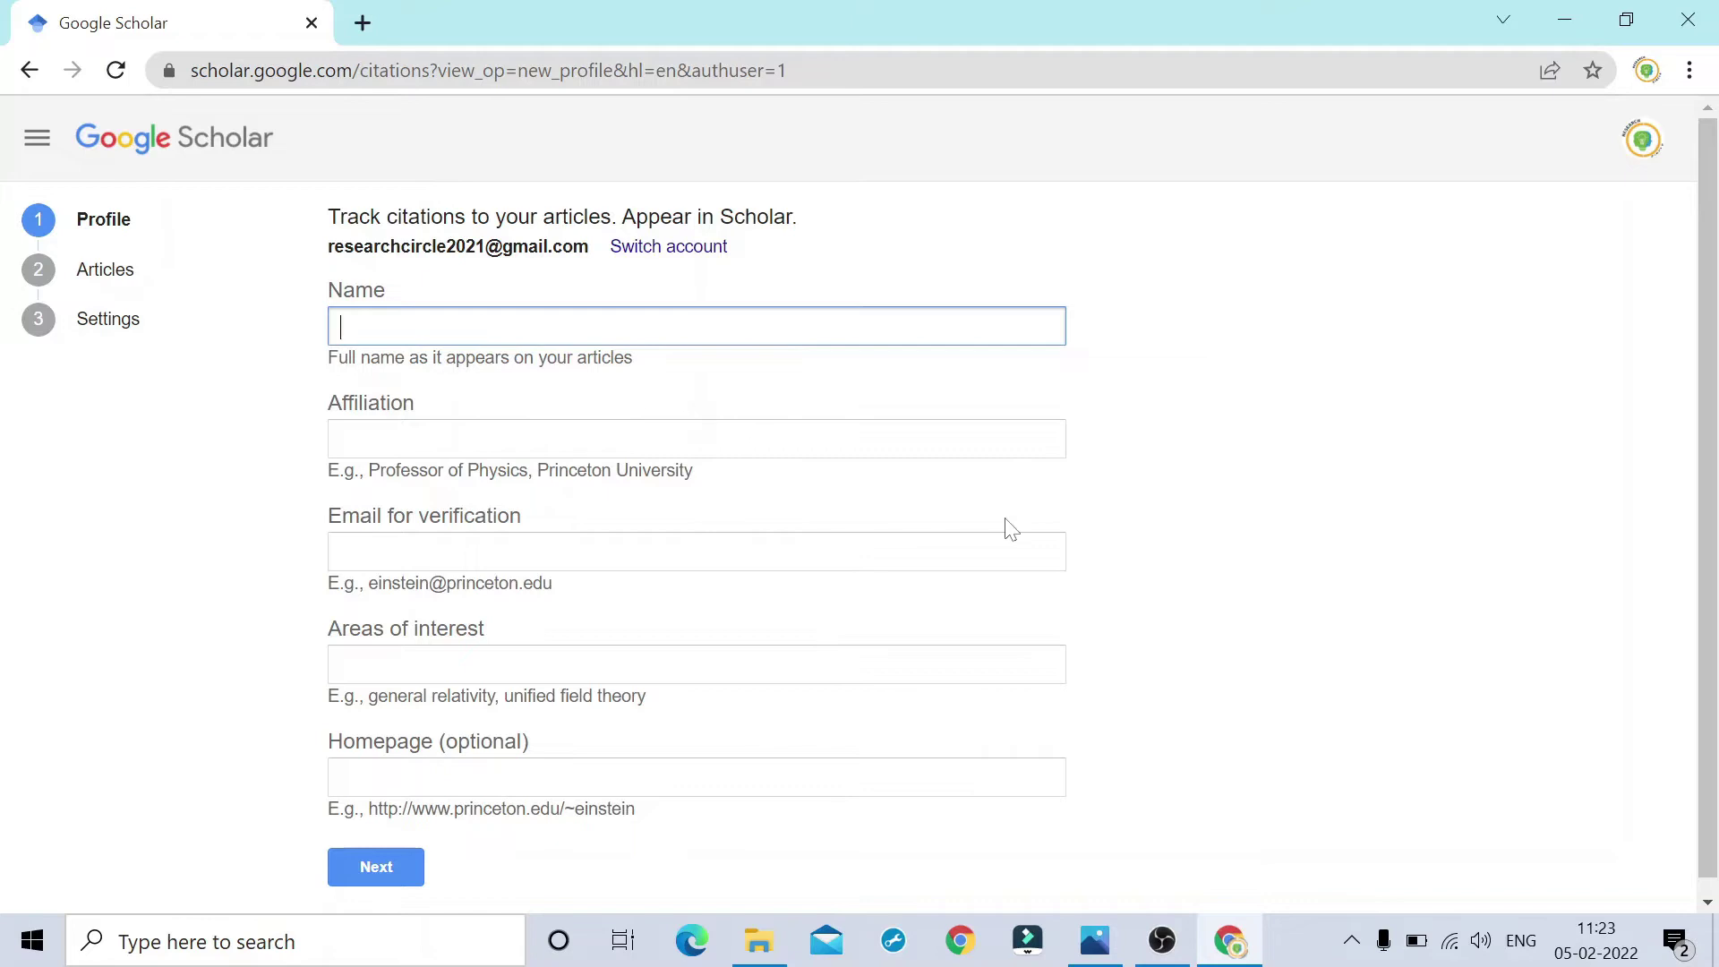
text(Hishan S Sanil)
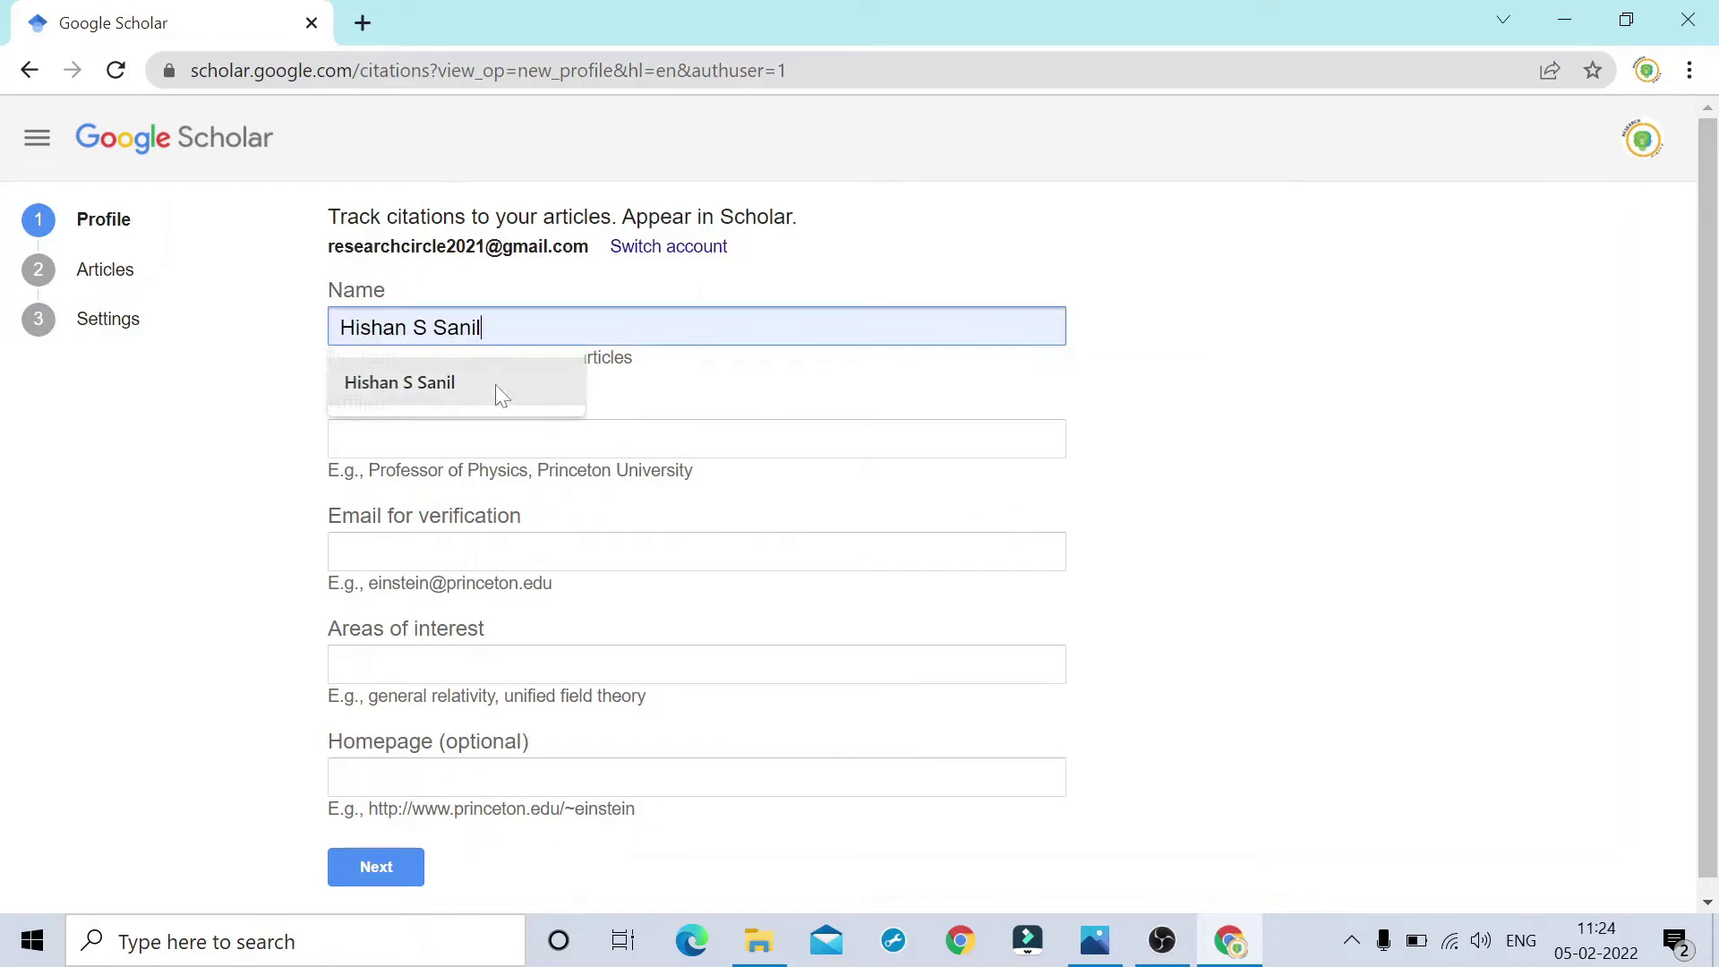
click(495, 383)
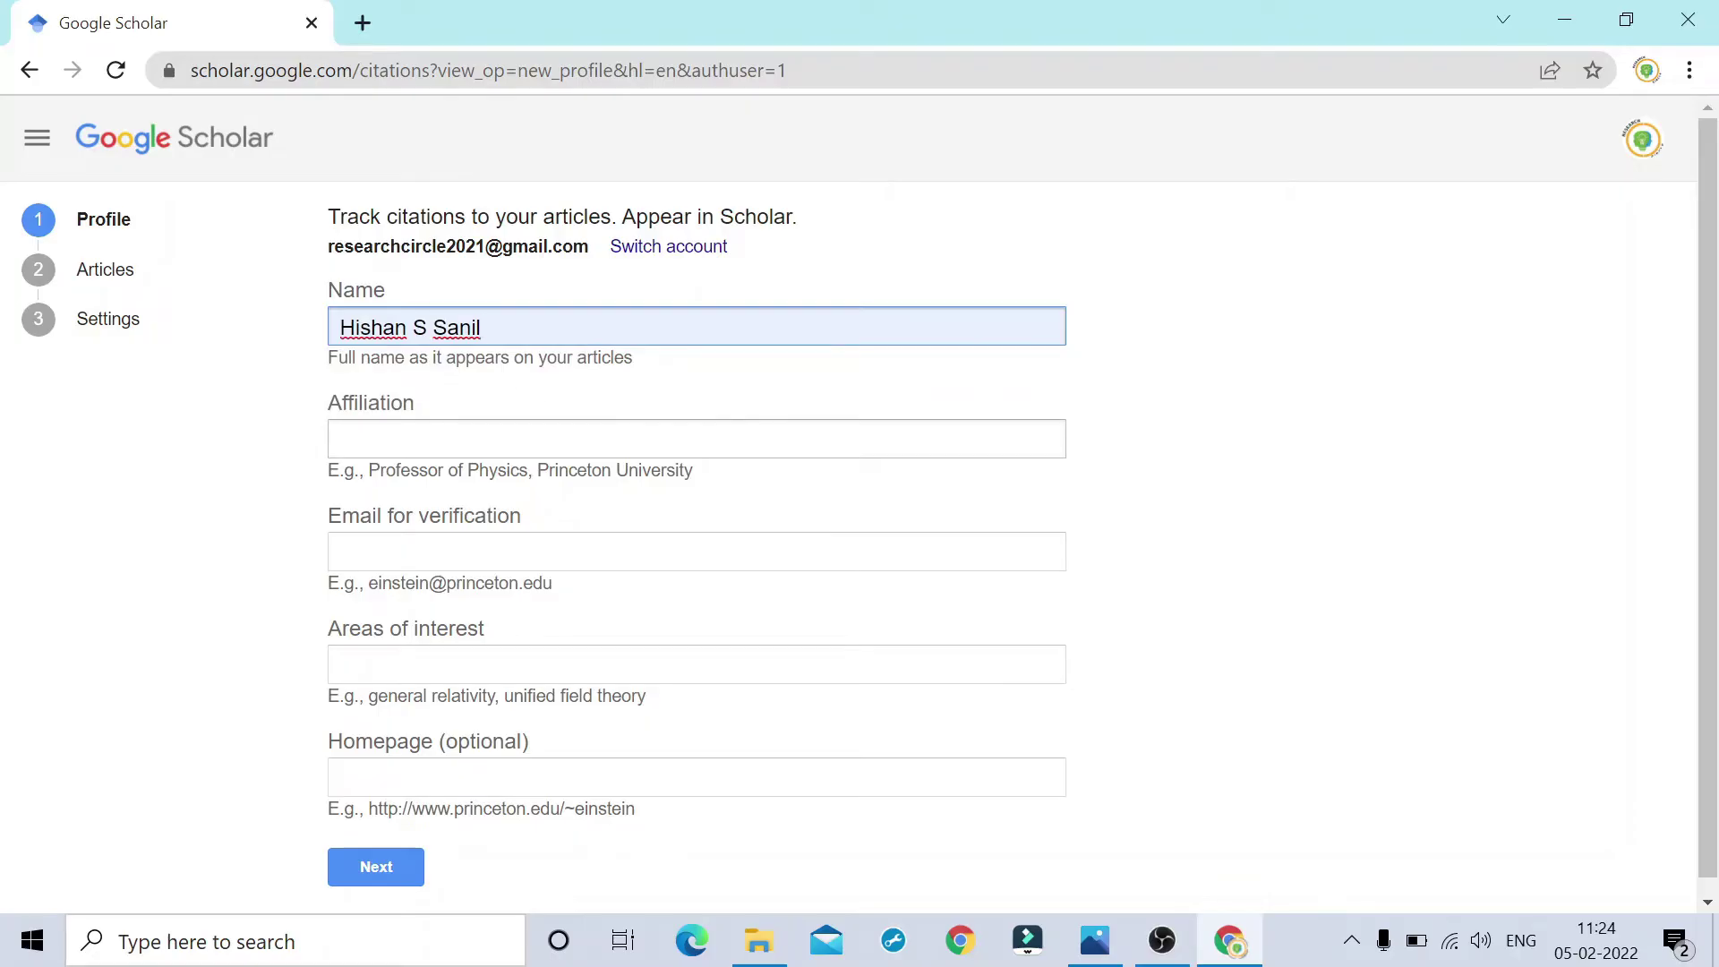
key(Tab)
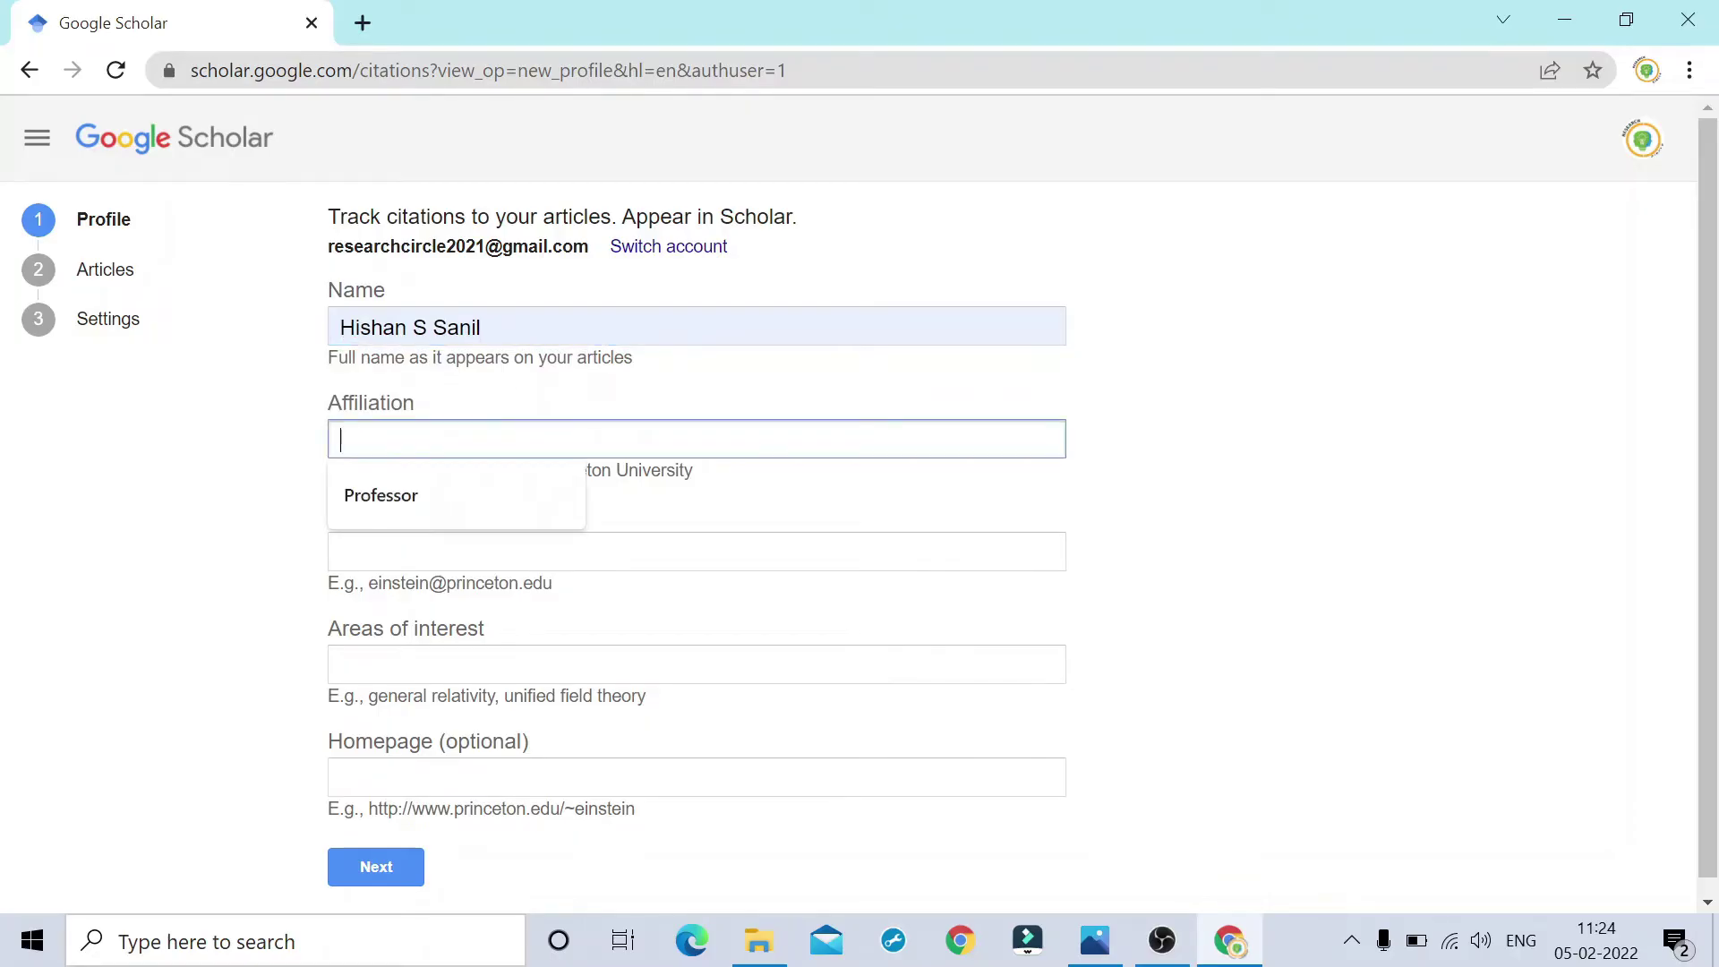
click(443, 497)
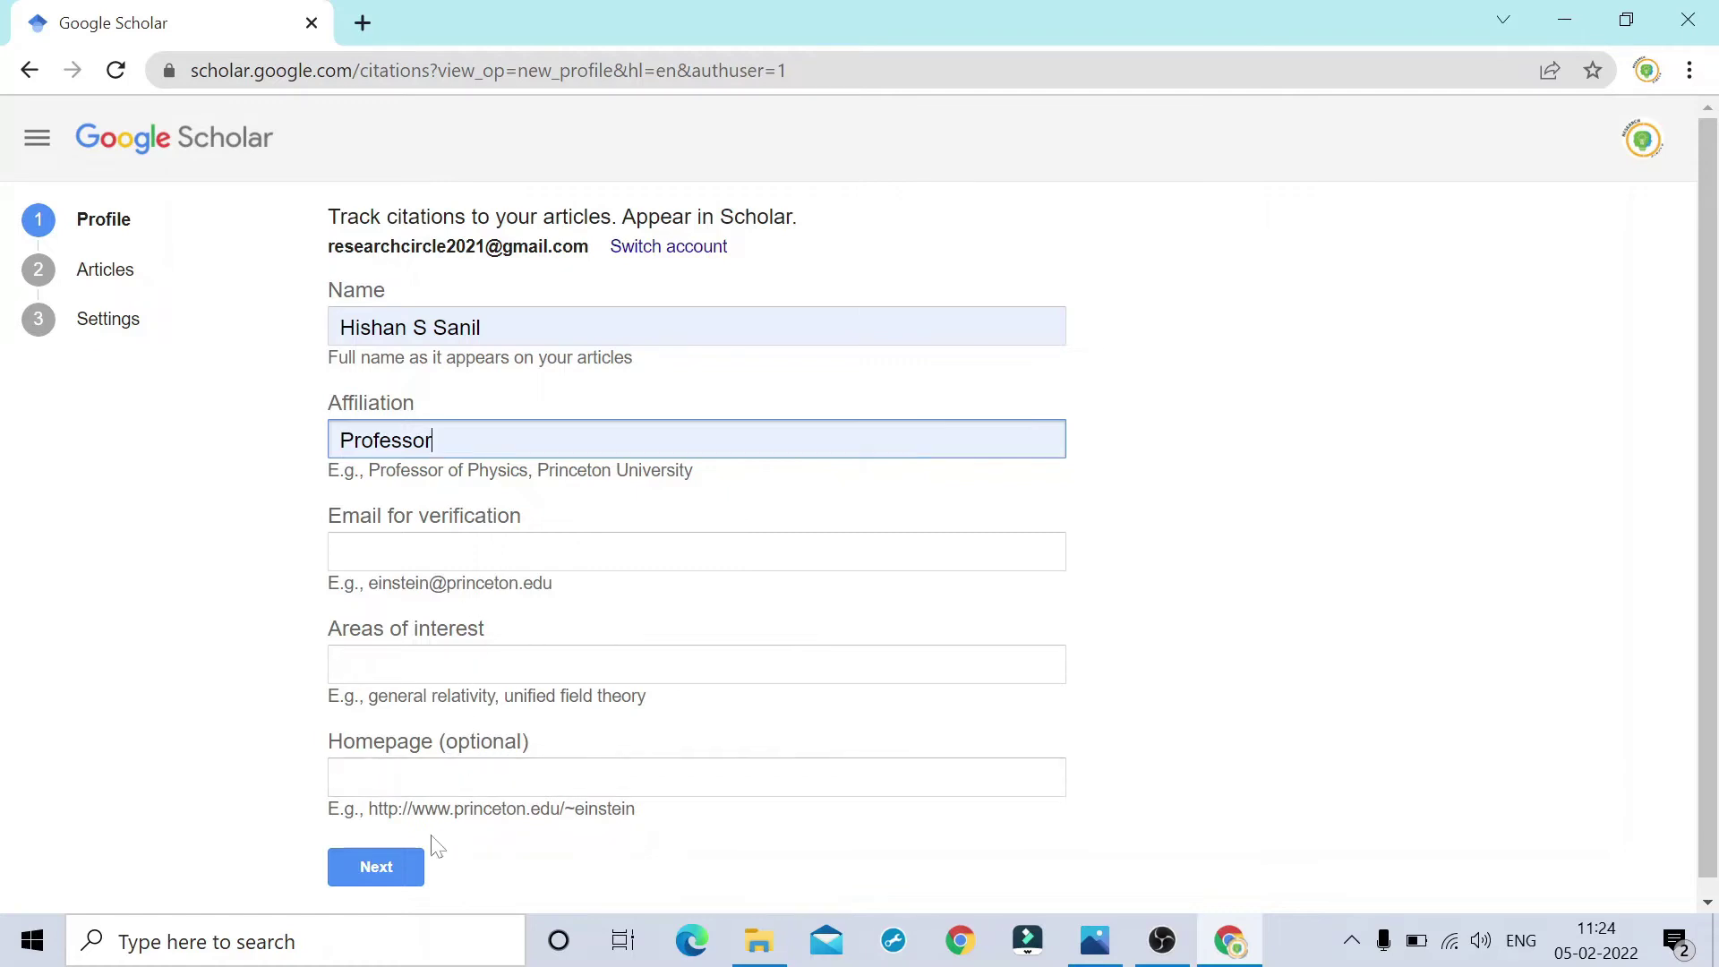
Select the author's group of 11 articles and advance to profile settings.
click(399, 880)
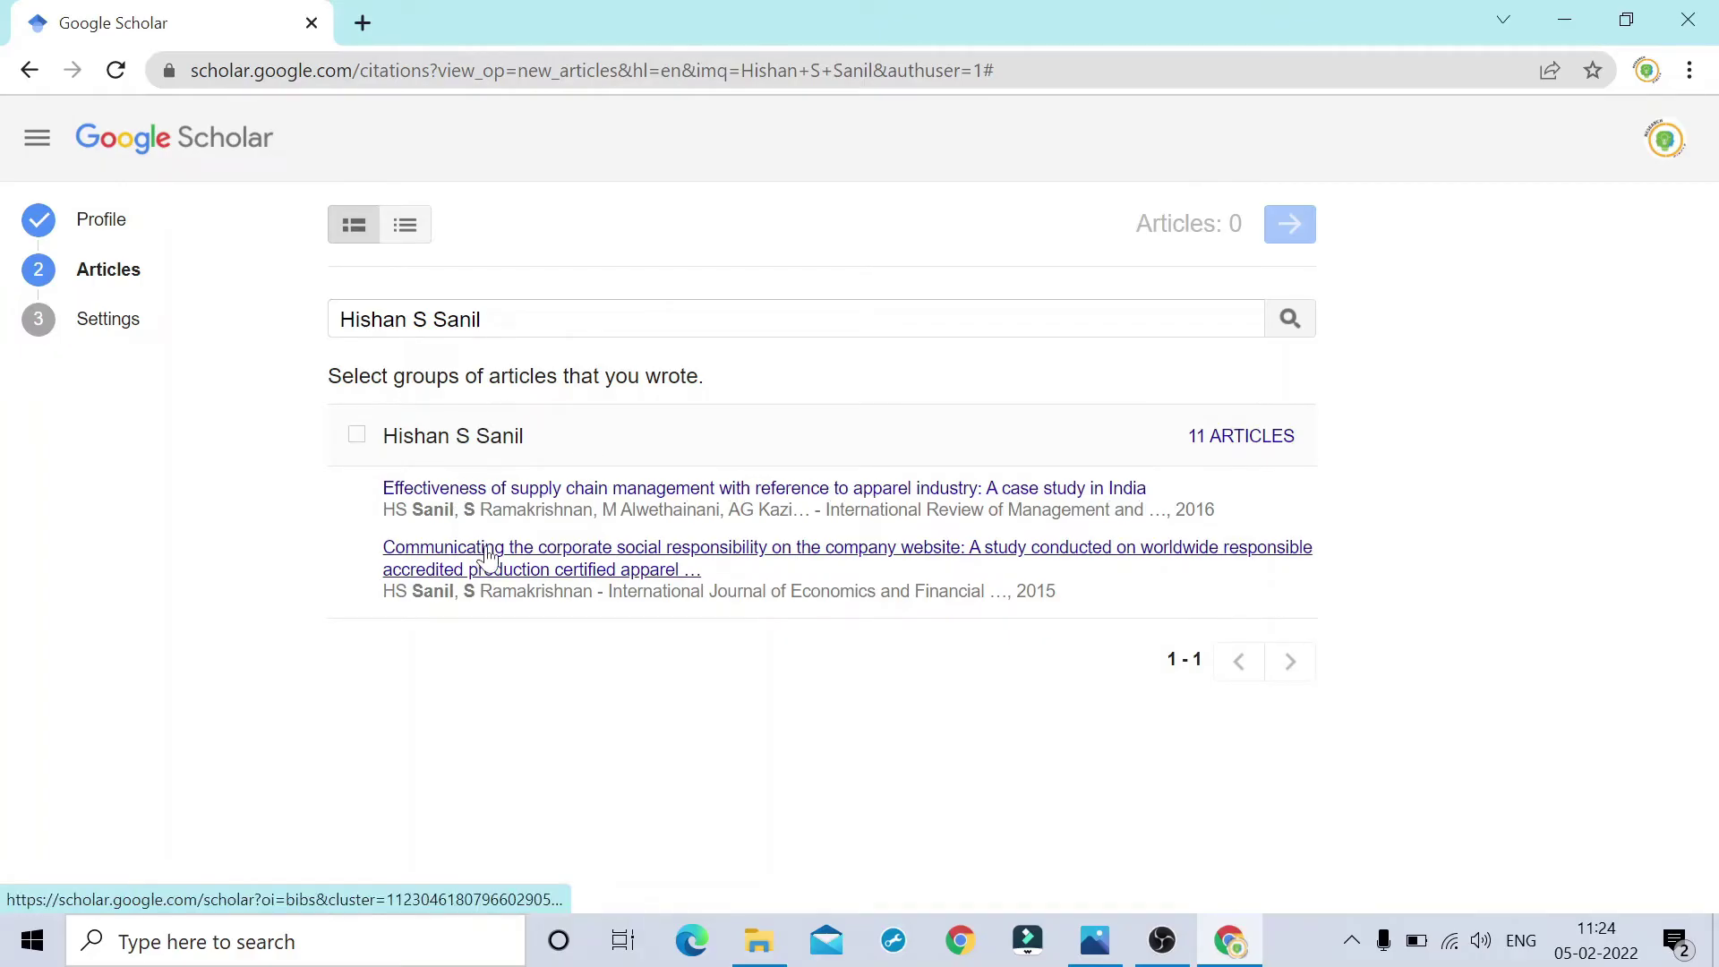
click(357, 445)
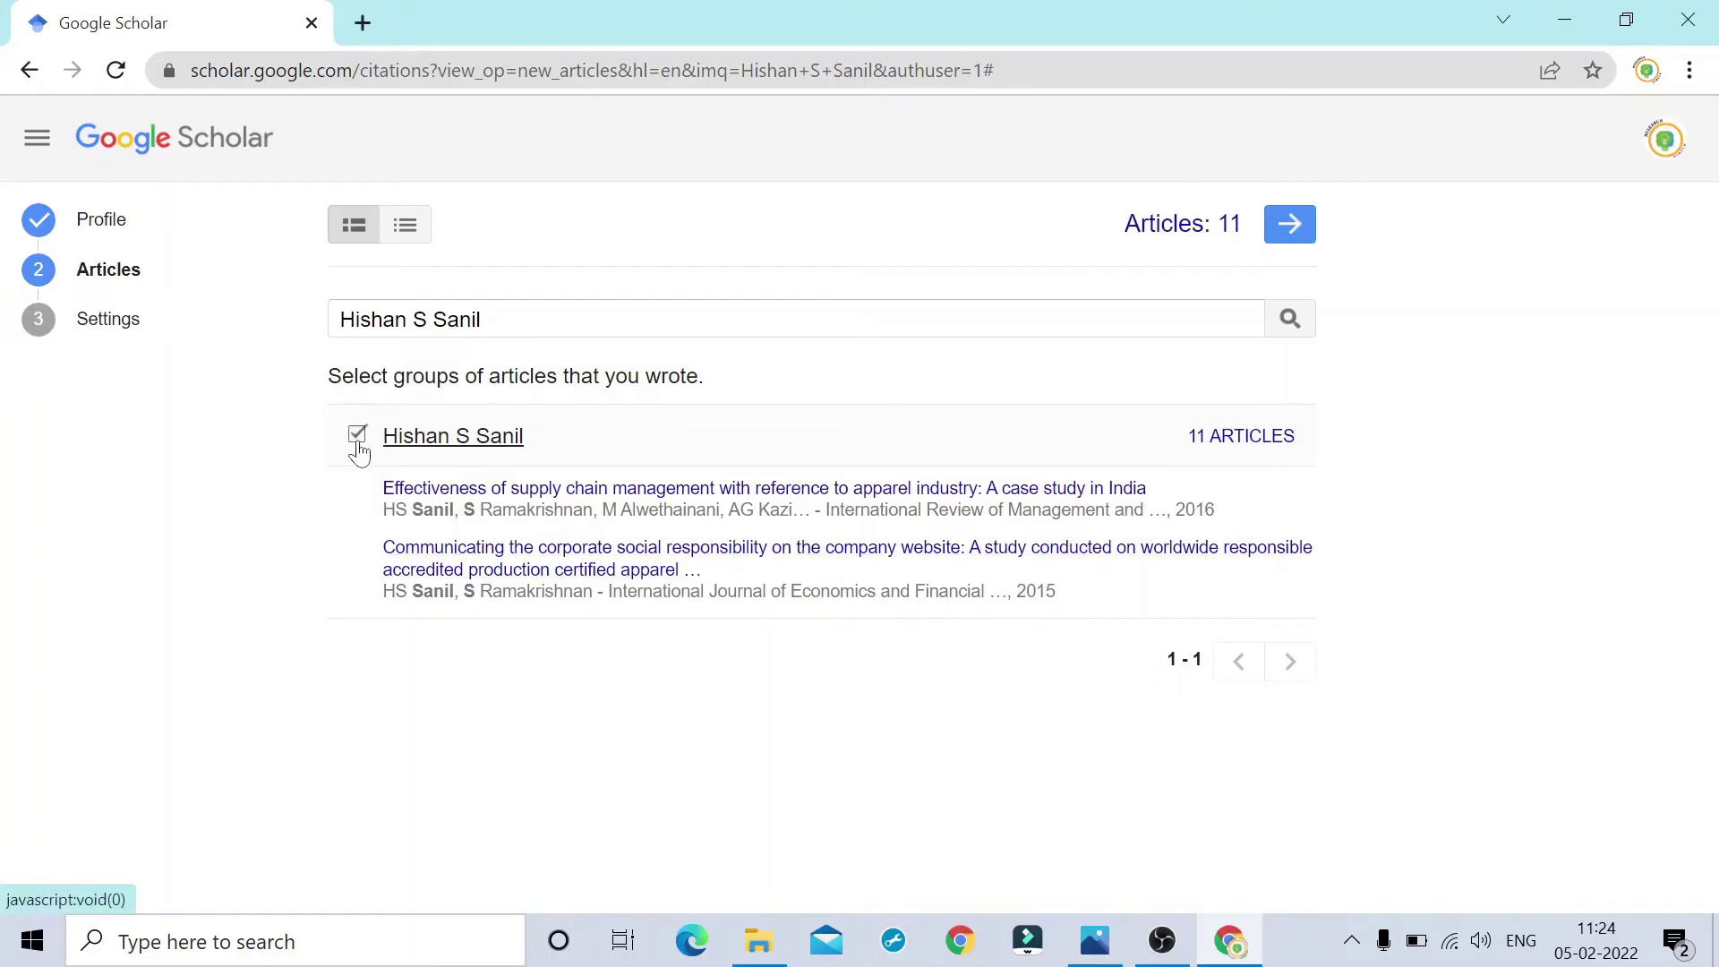
click(1274, 238)
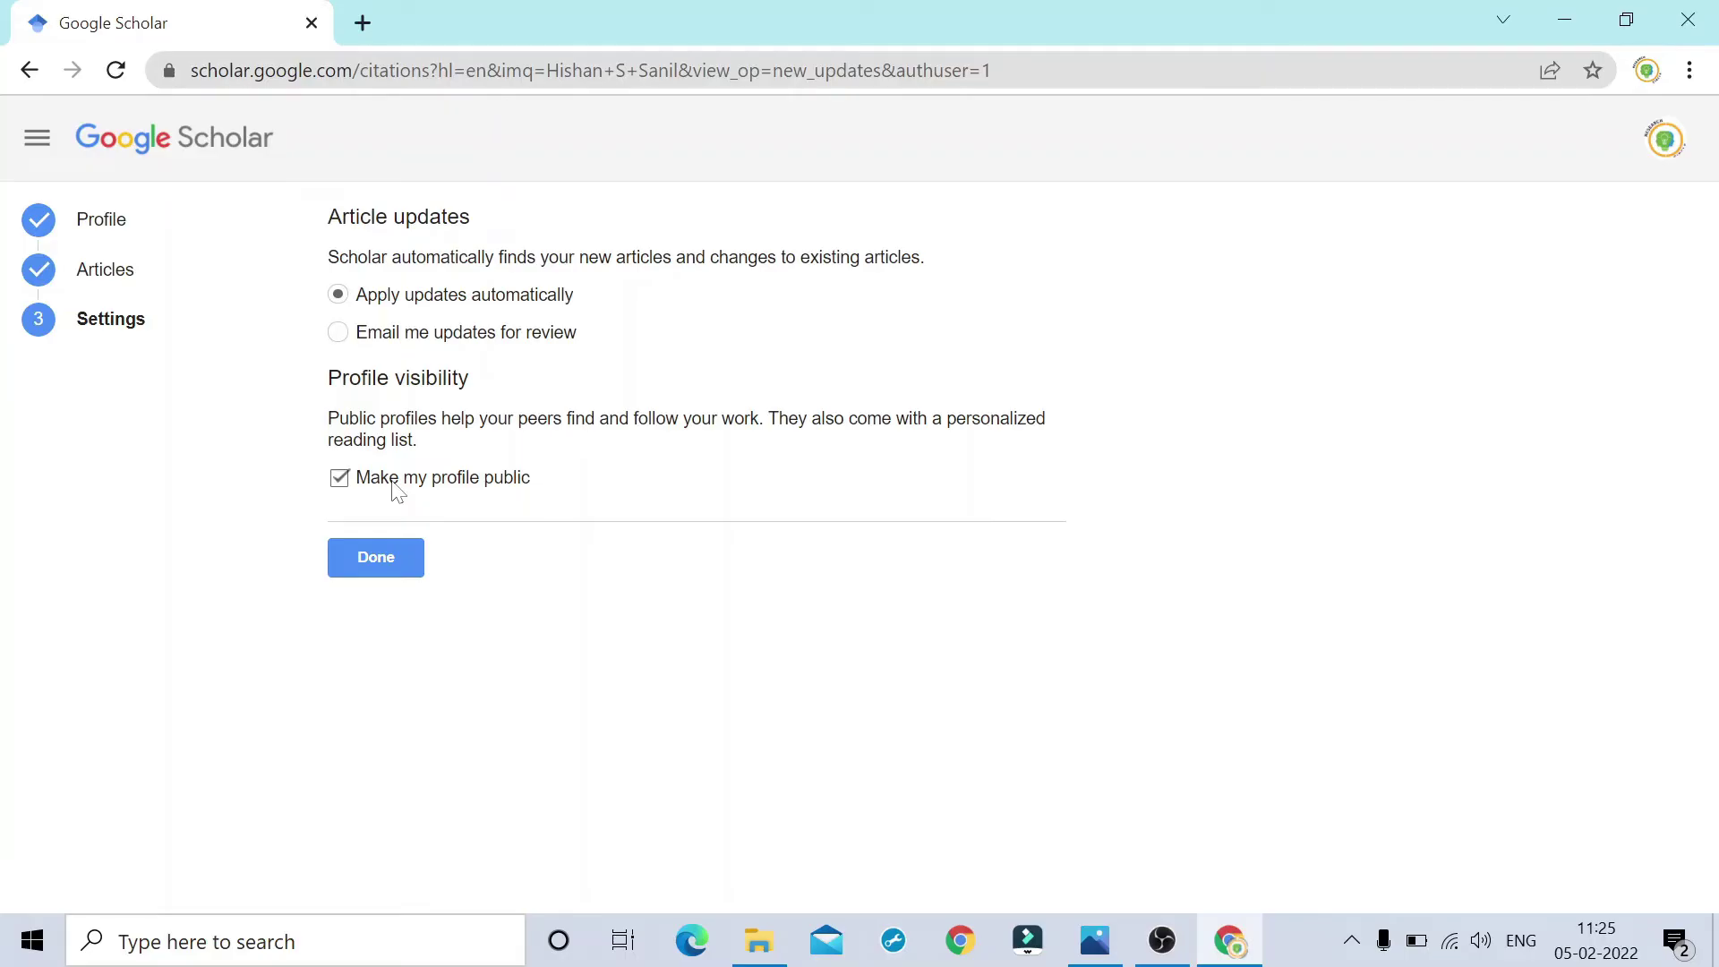
Finish the profile, cancel adding a photo, and scroll down to its articles and citations.
click(396, 573)
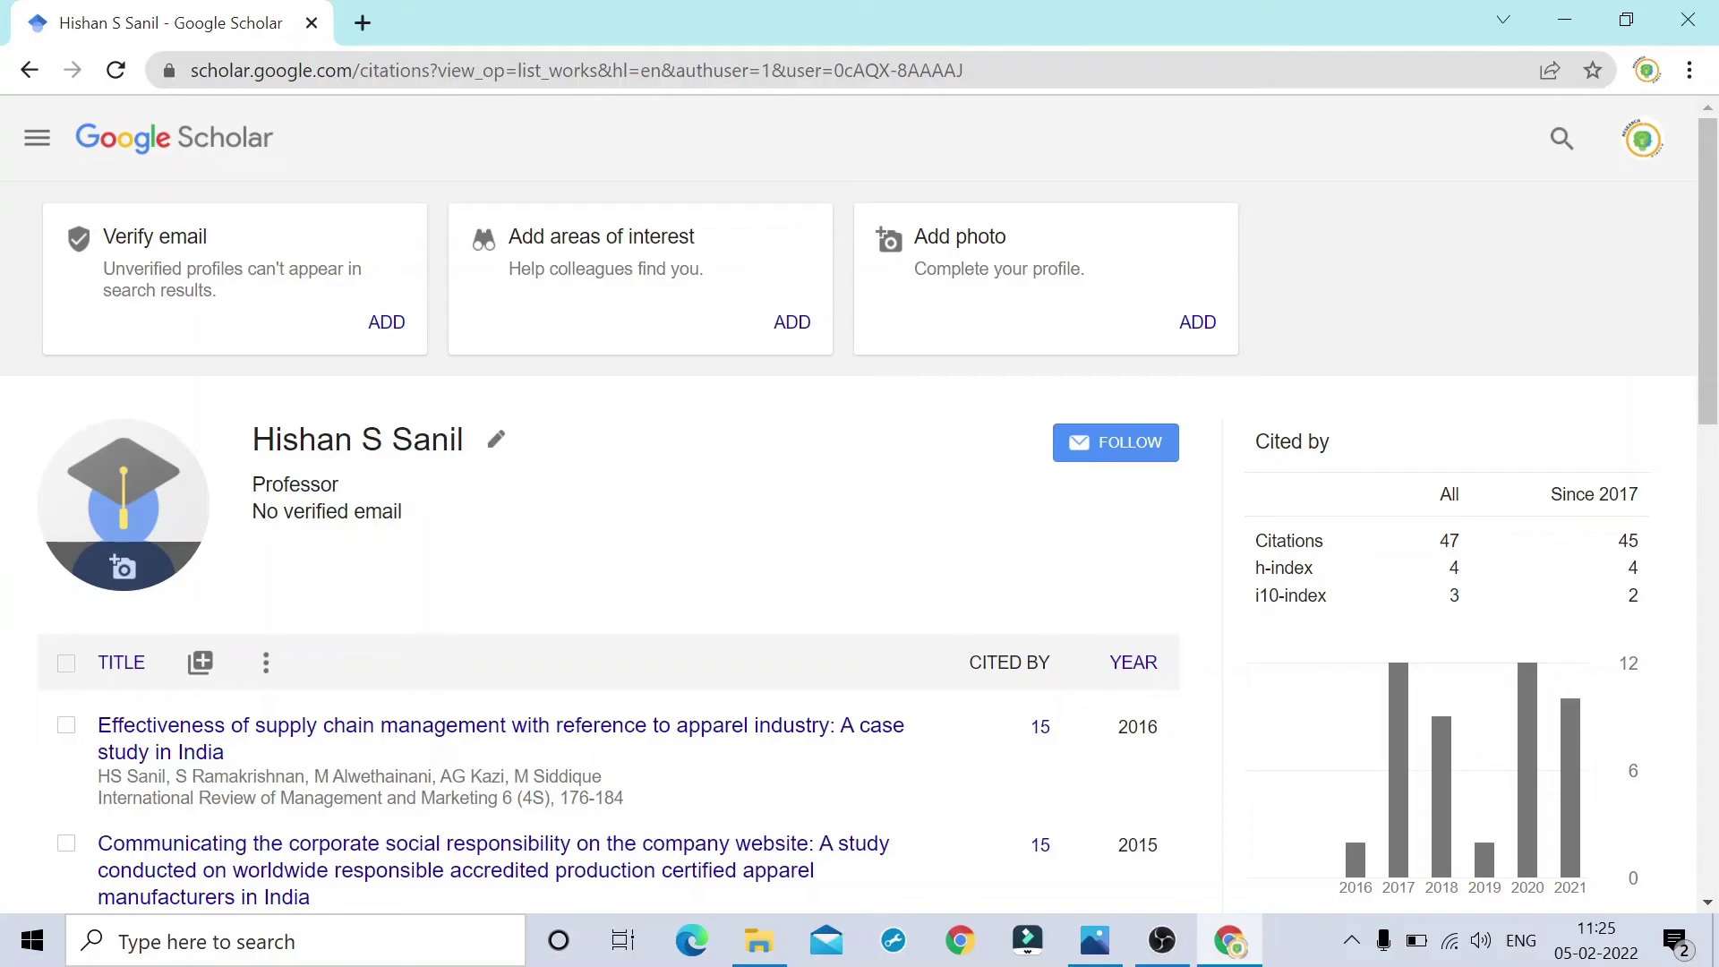
click(158, 538)
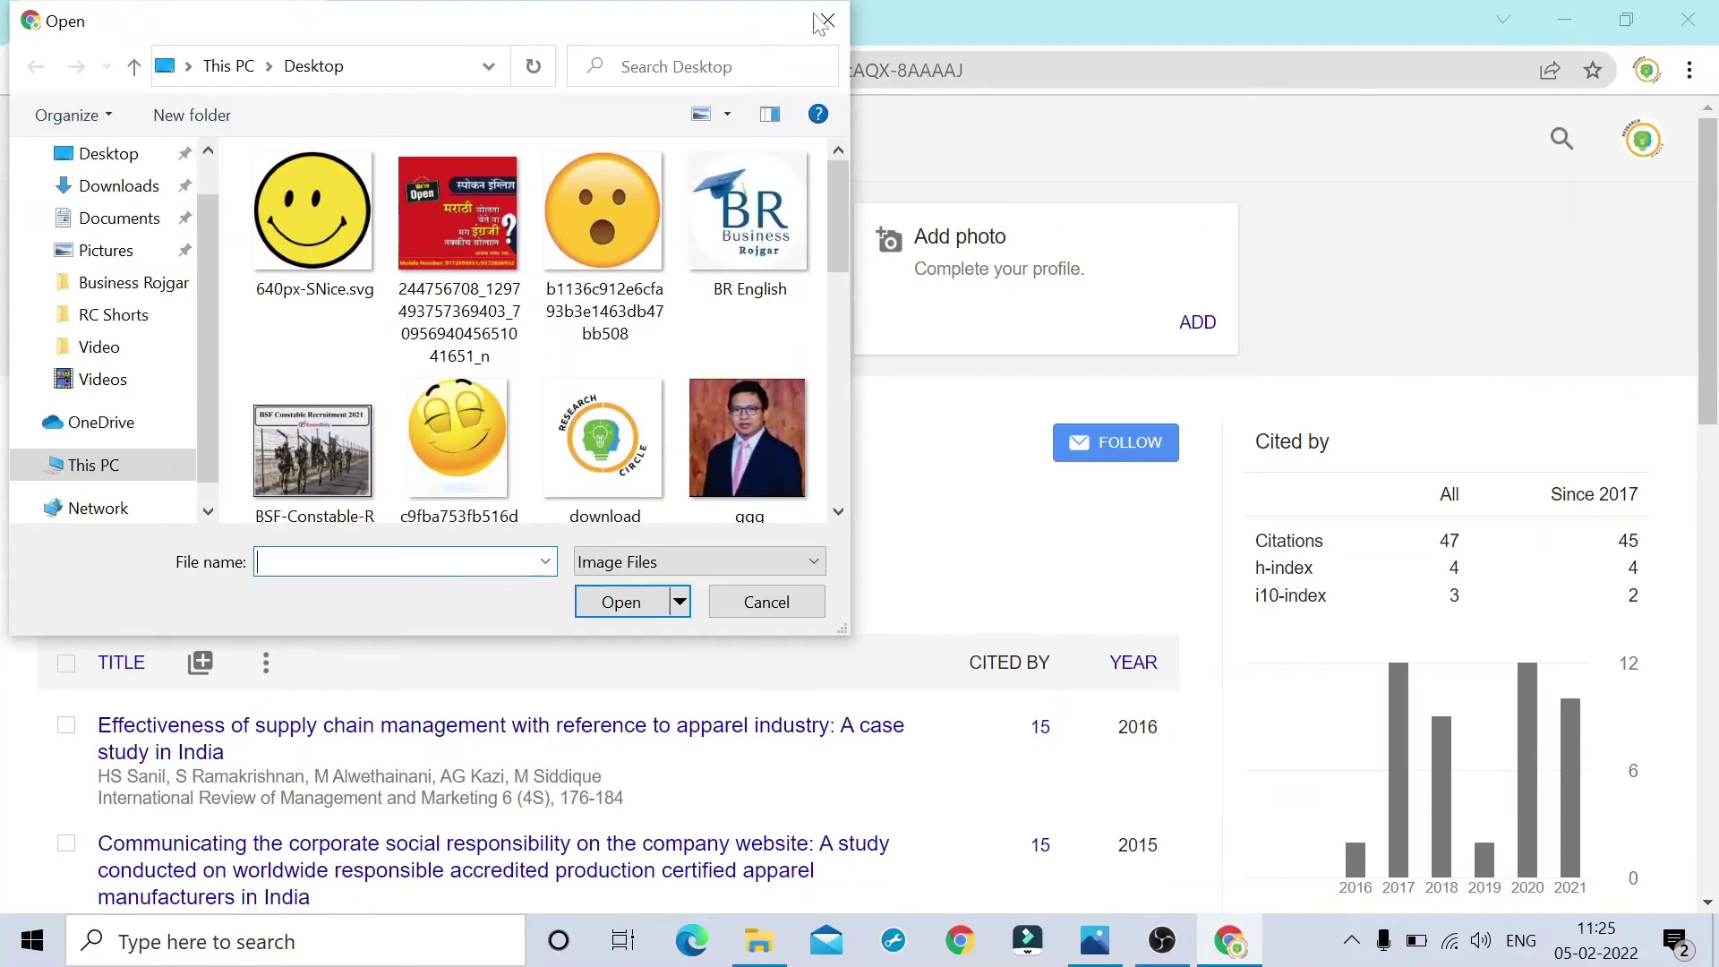
click(811, 25)
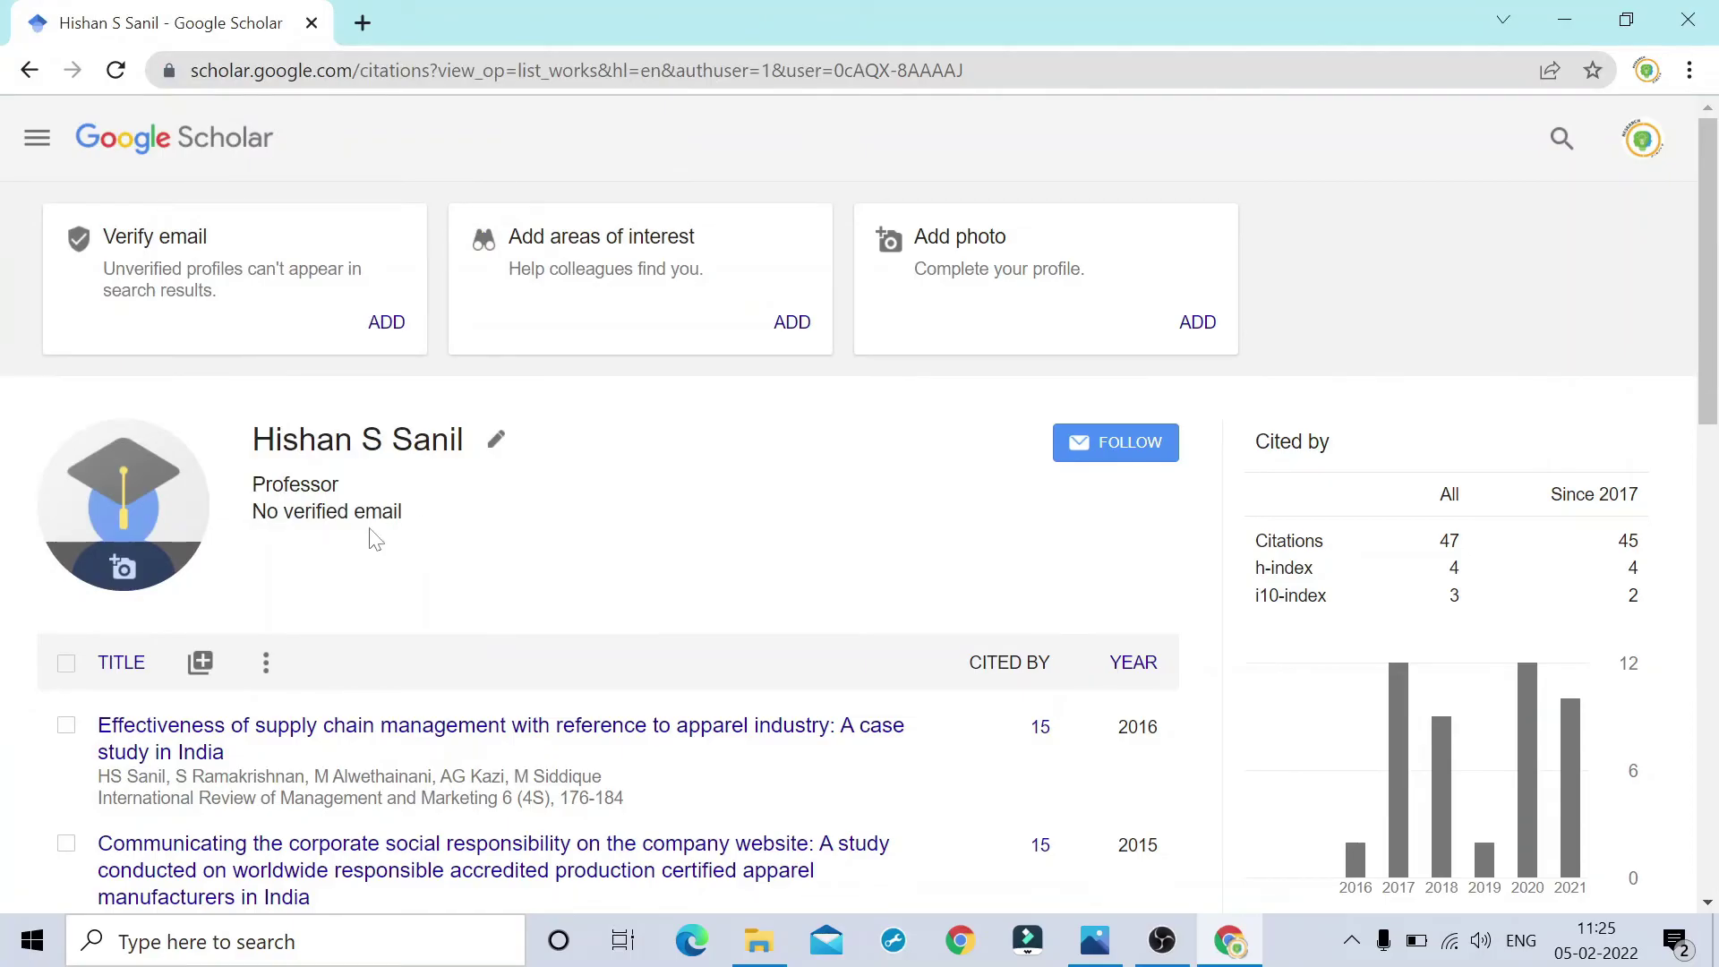
scroll(374, 538, down, 3)
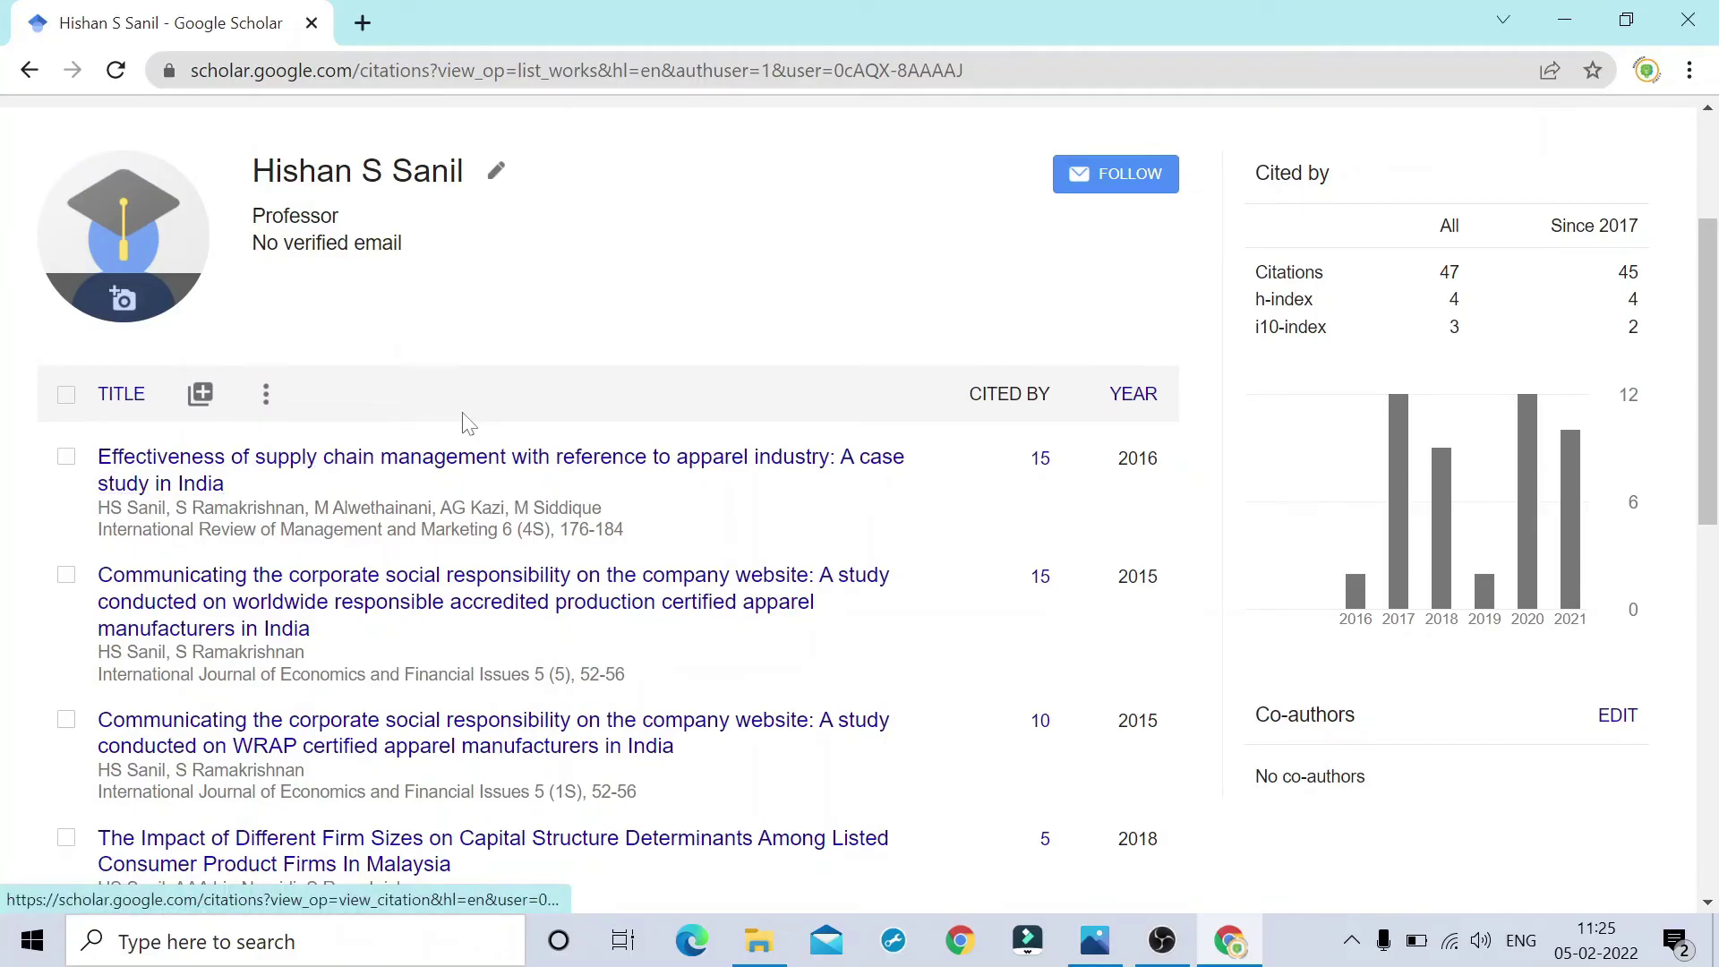
scroll(331, 510, down, 3)
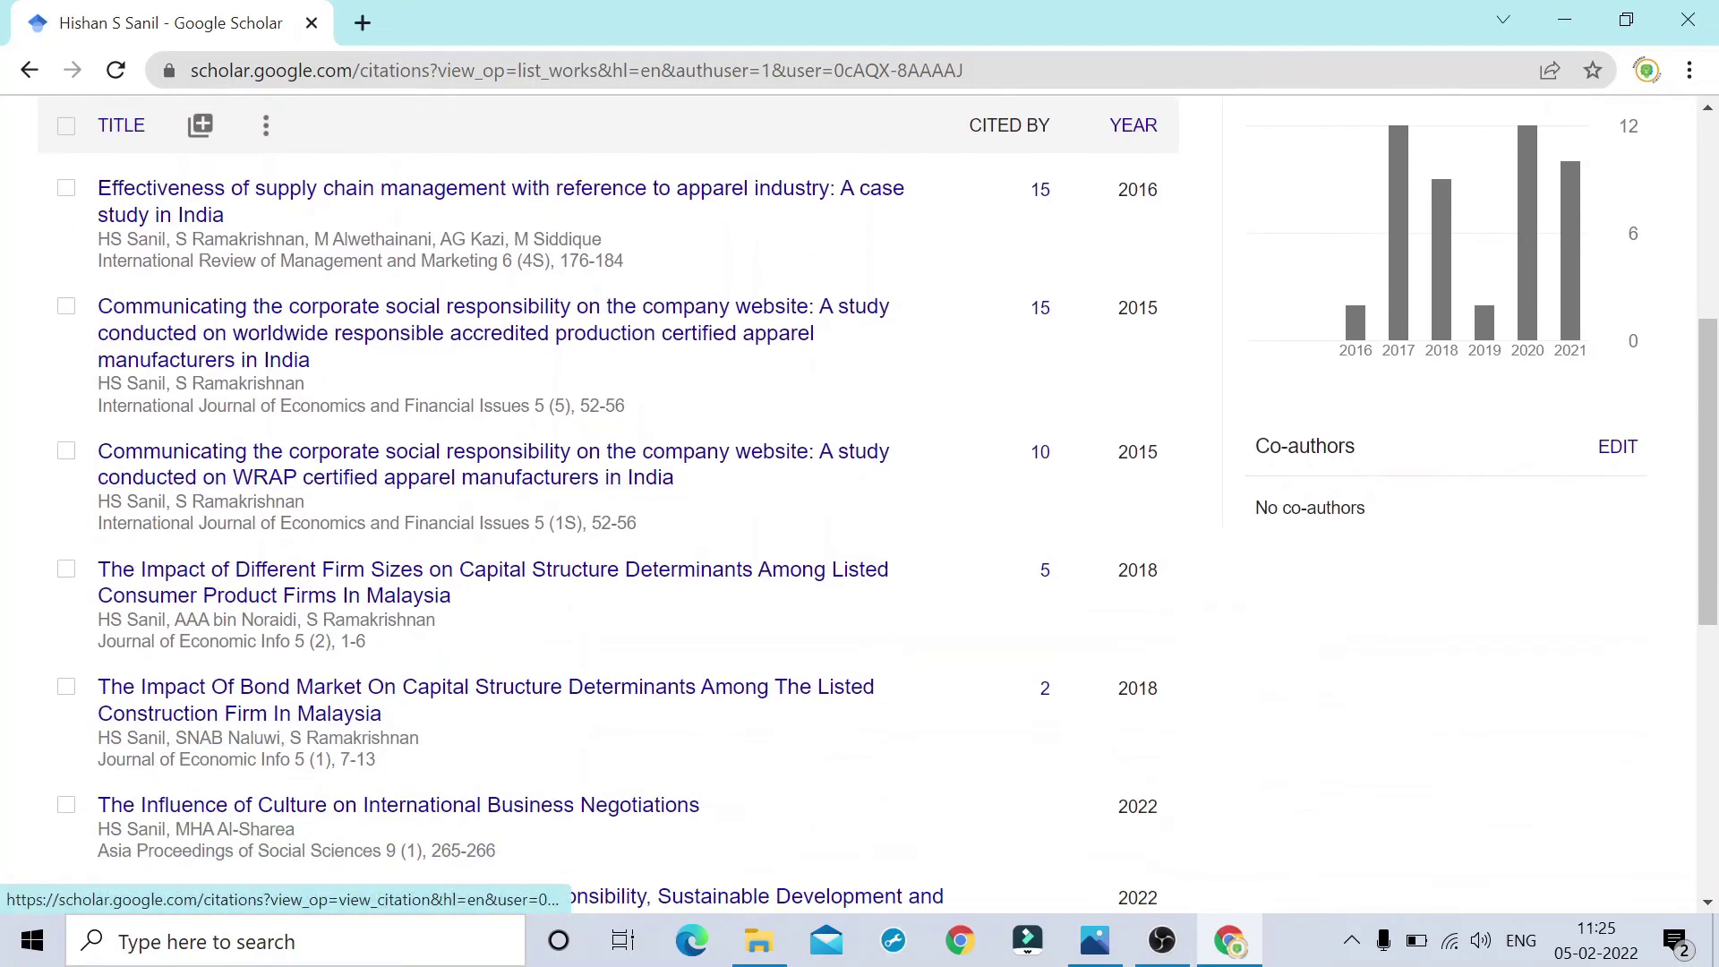
click(66, 306)
click(66, 187)
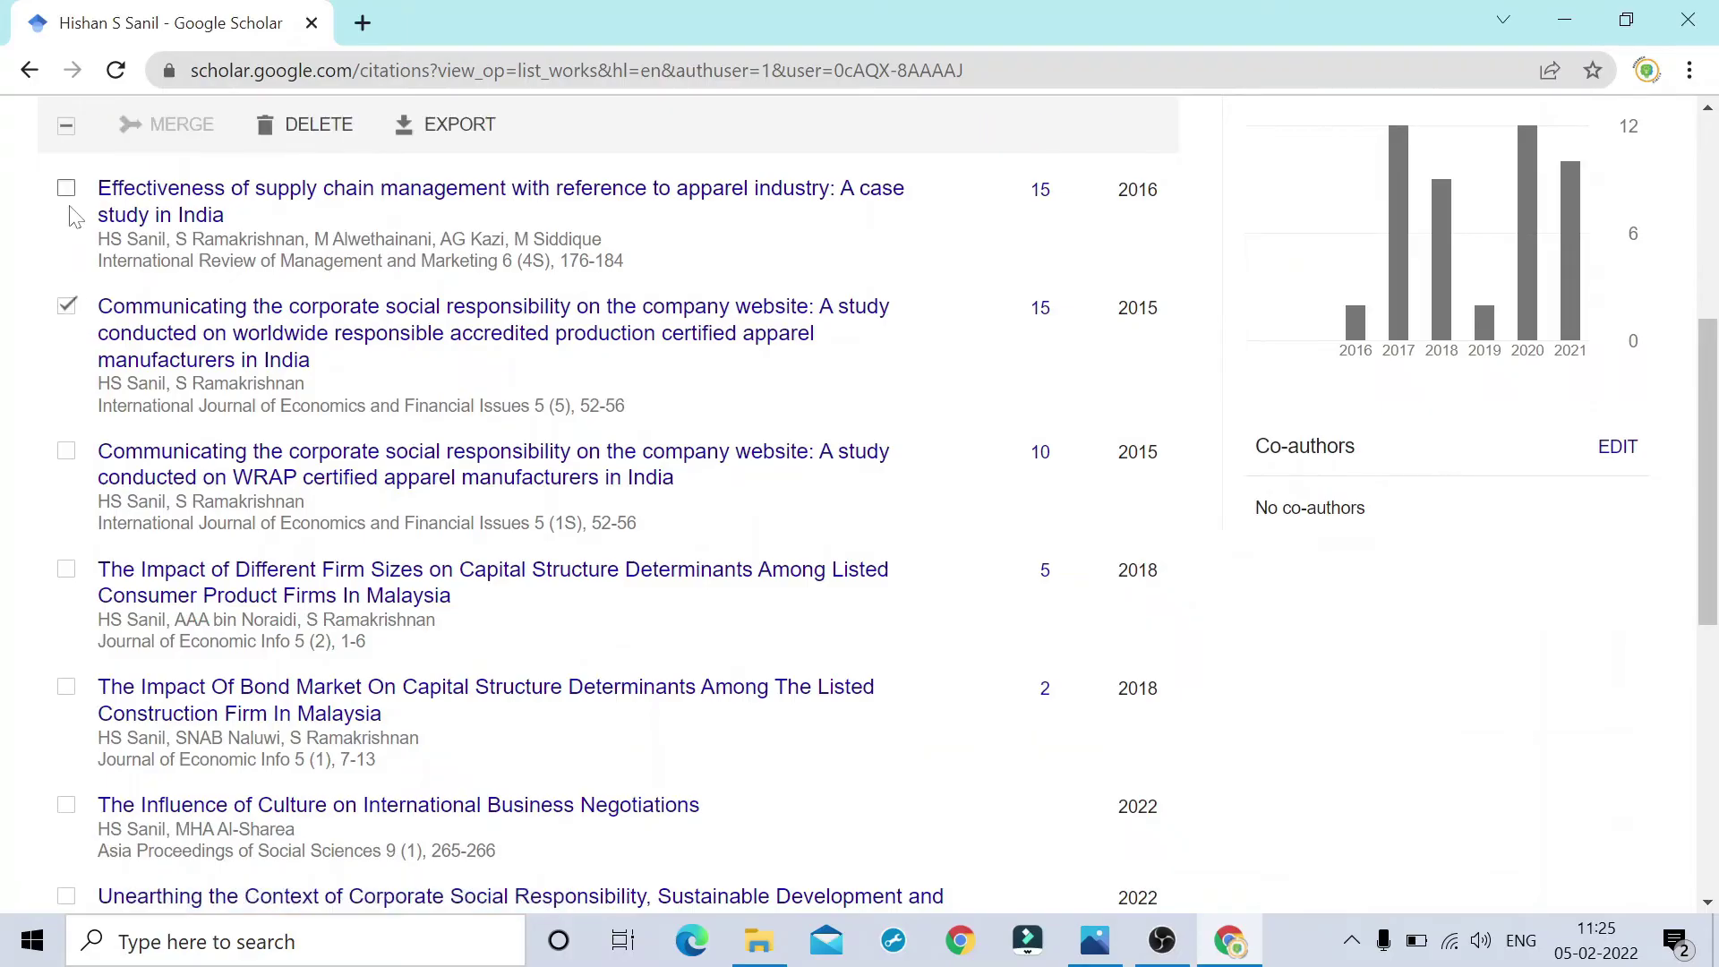
scroll(528, 394, up, 6)
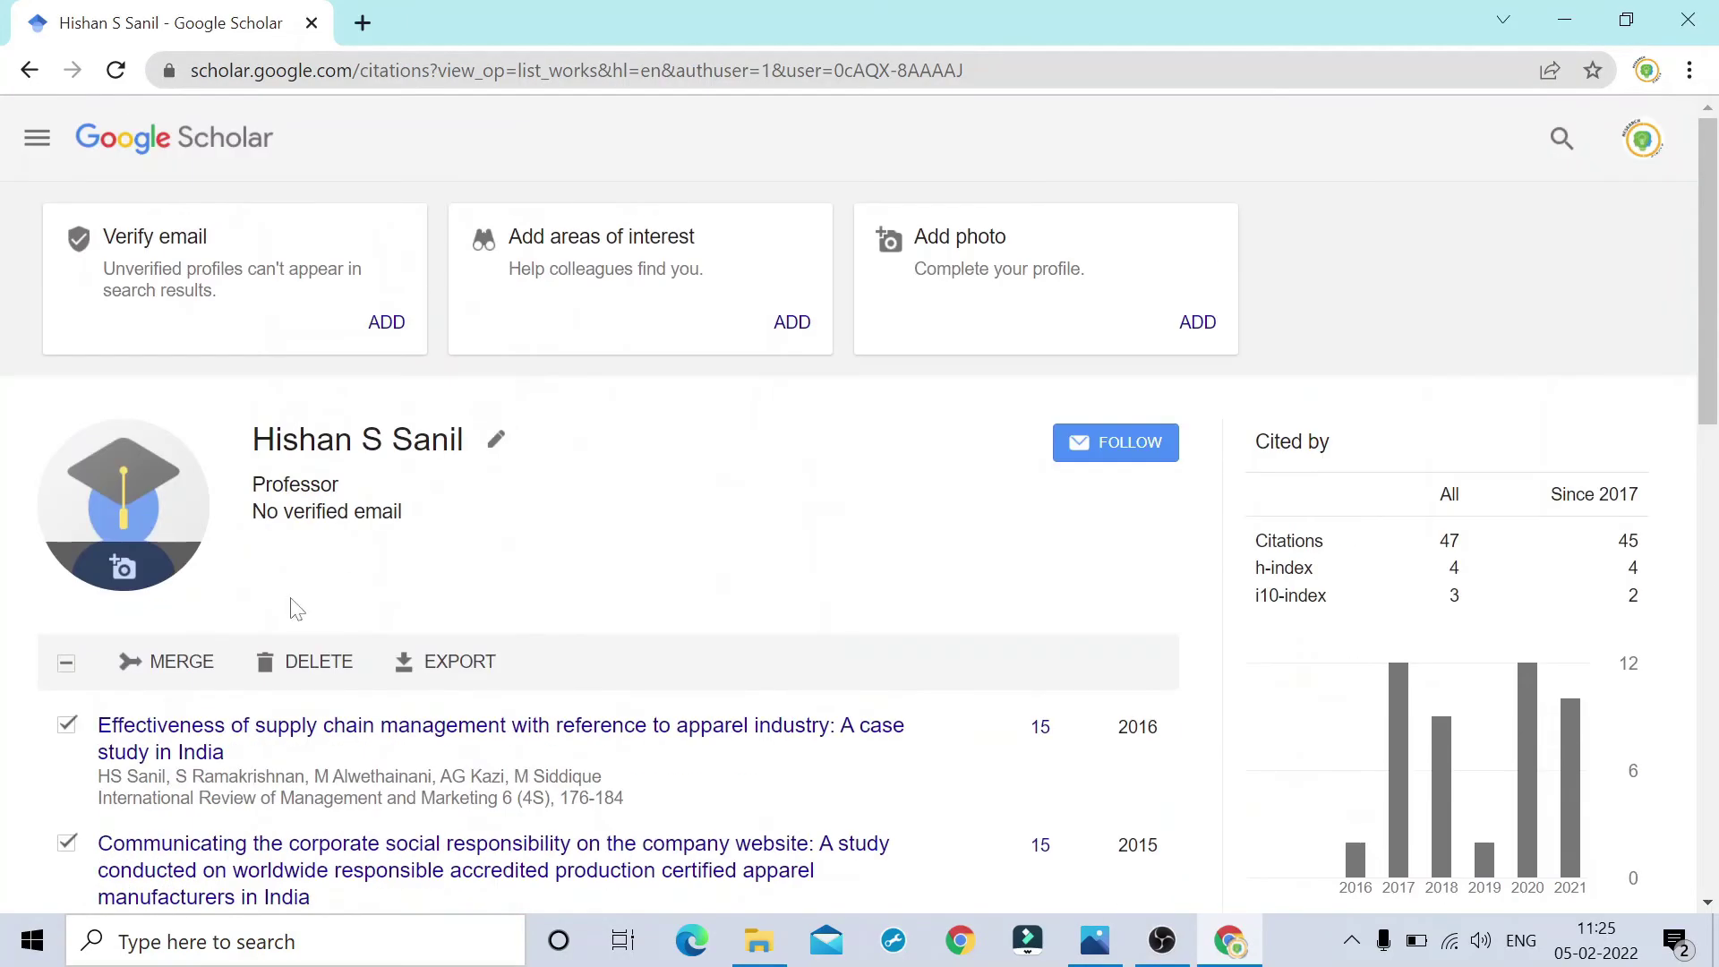
click(66, 724)
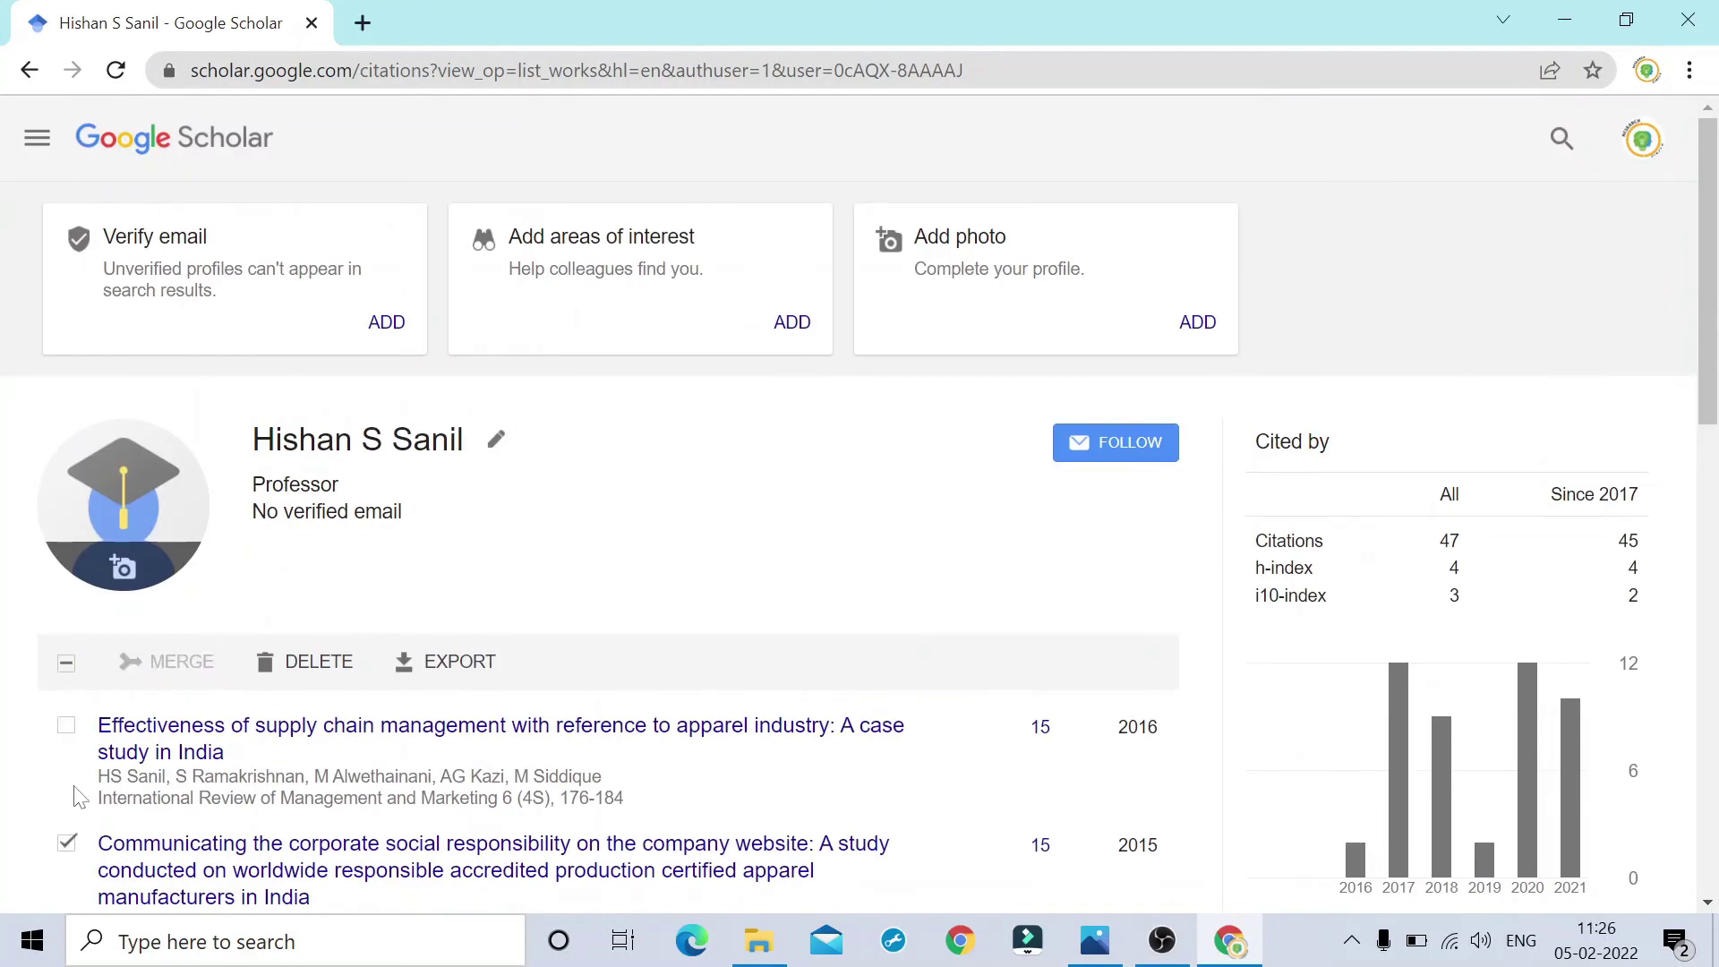
click(67, 844)
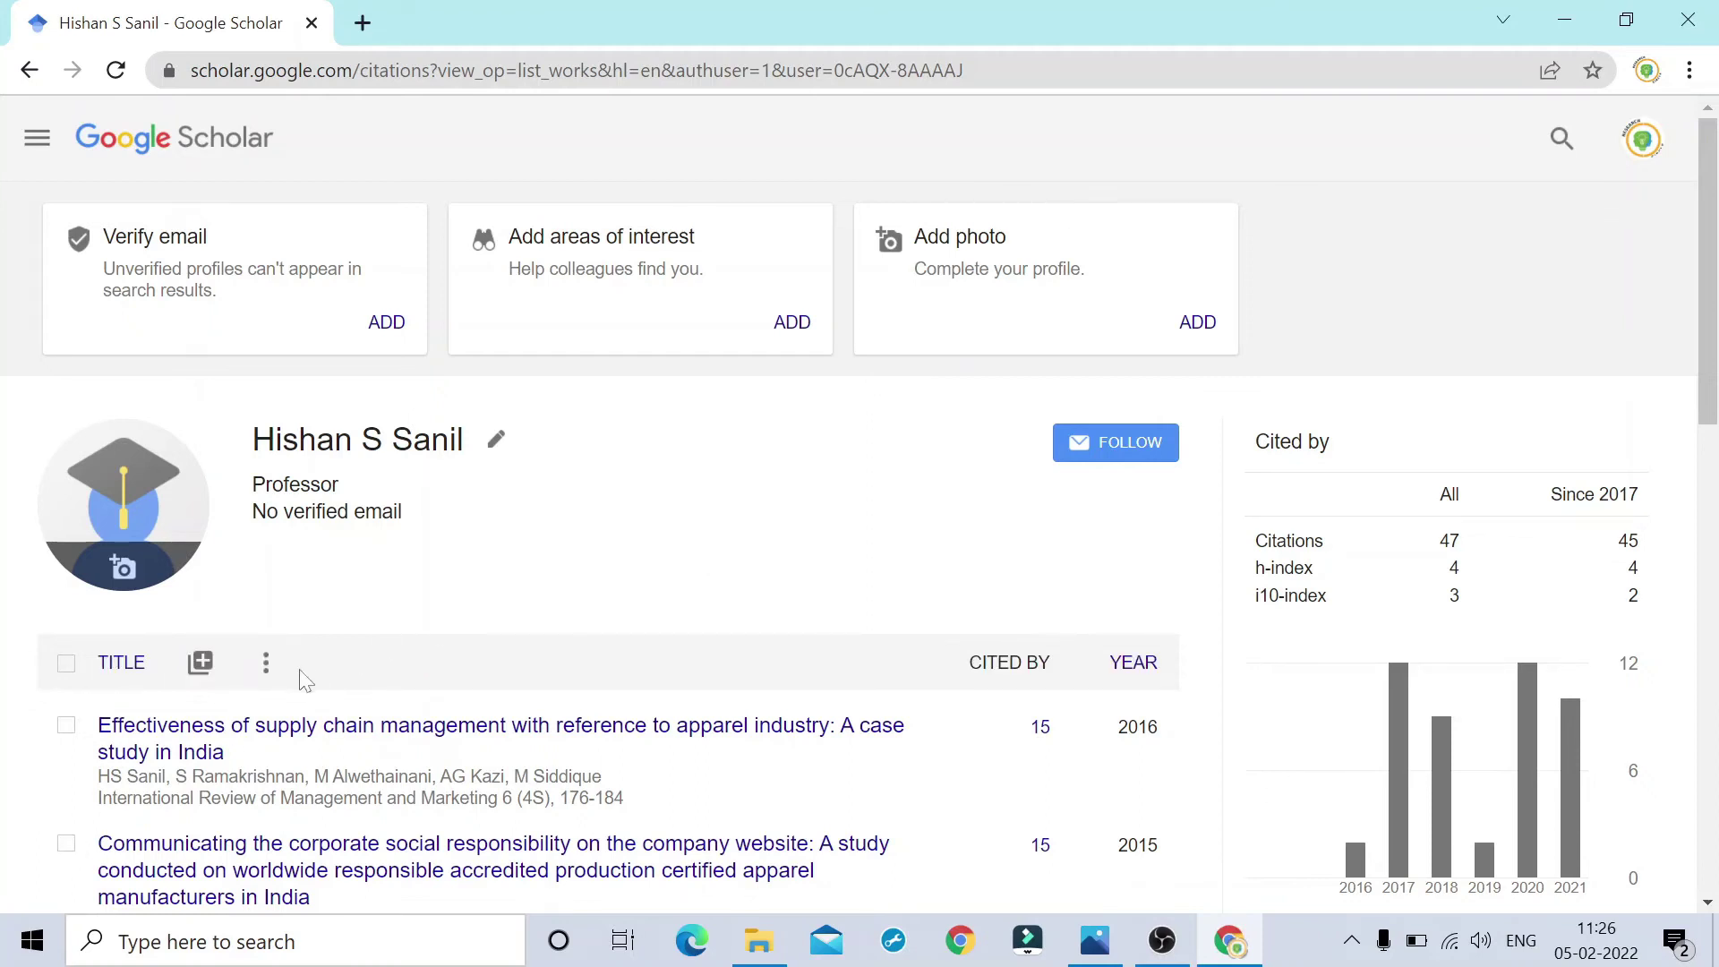
click(200, 662)
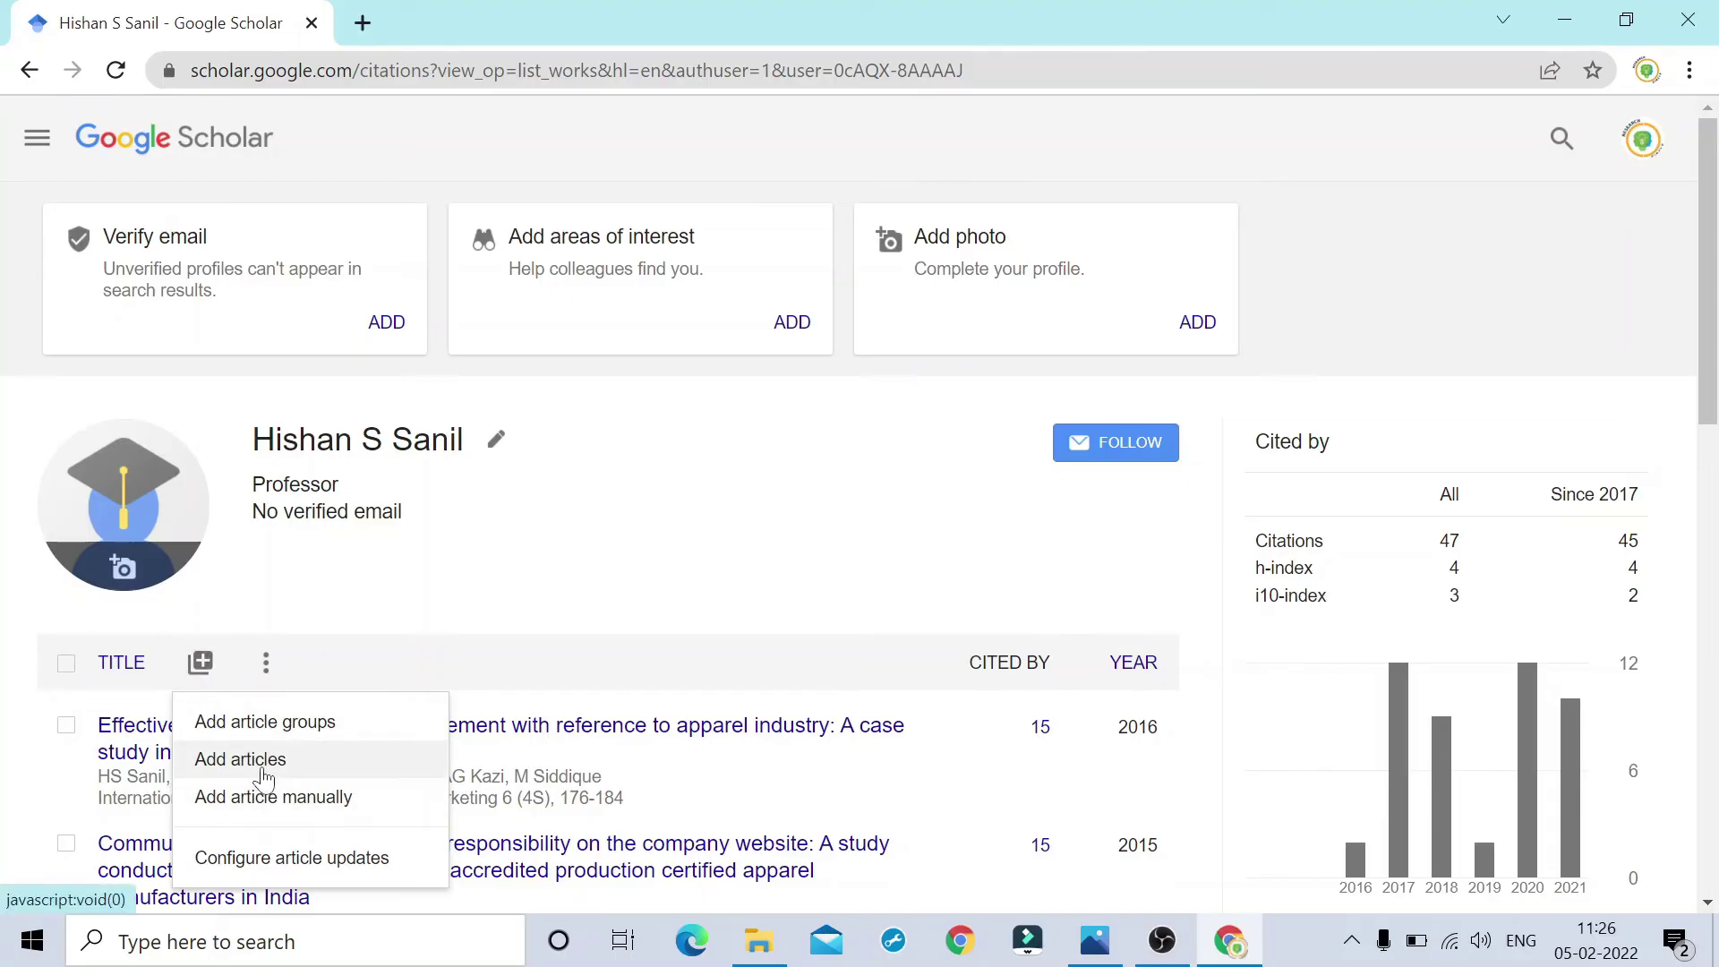
click(445, 579)
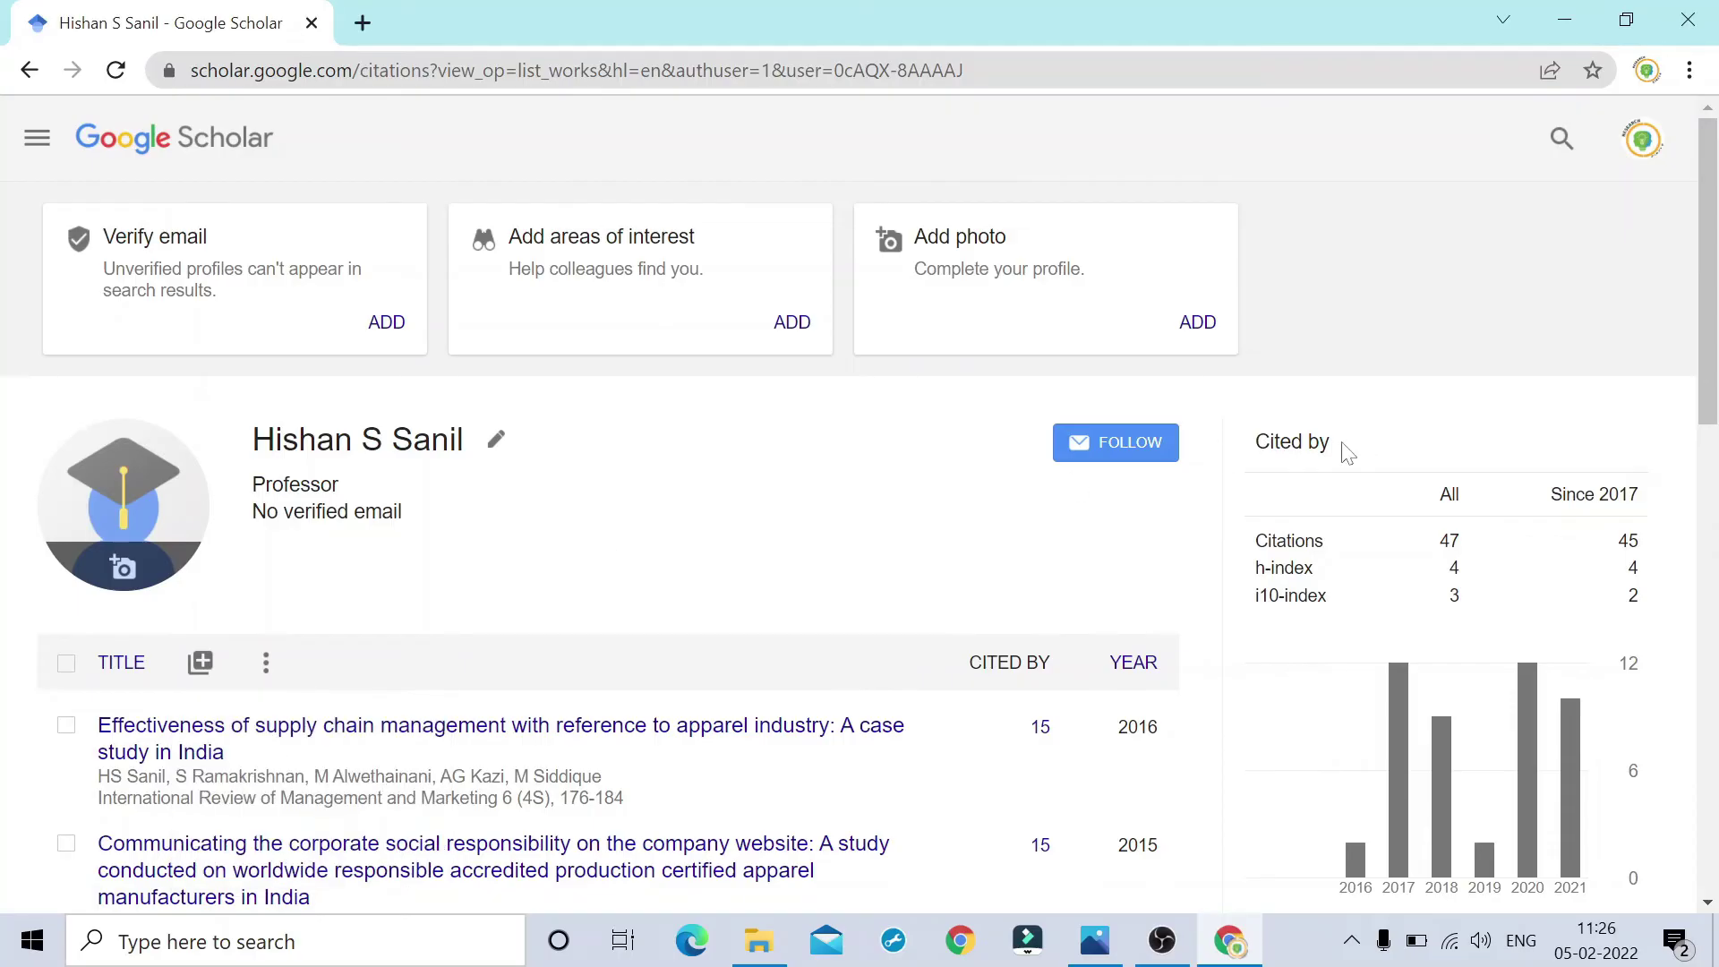
Scroll down to the profile's publication list, clearing a stray text selection.
scroll(1297, 467, down, 1)
scroll(1297, 466, down, 1)
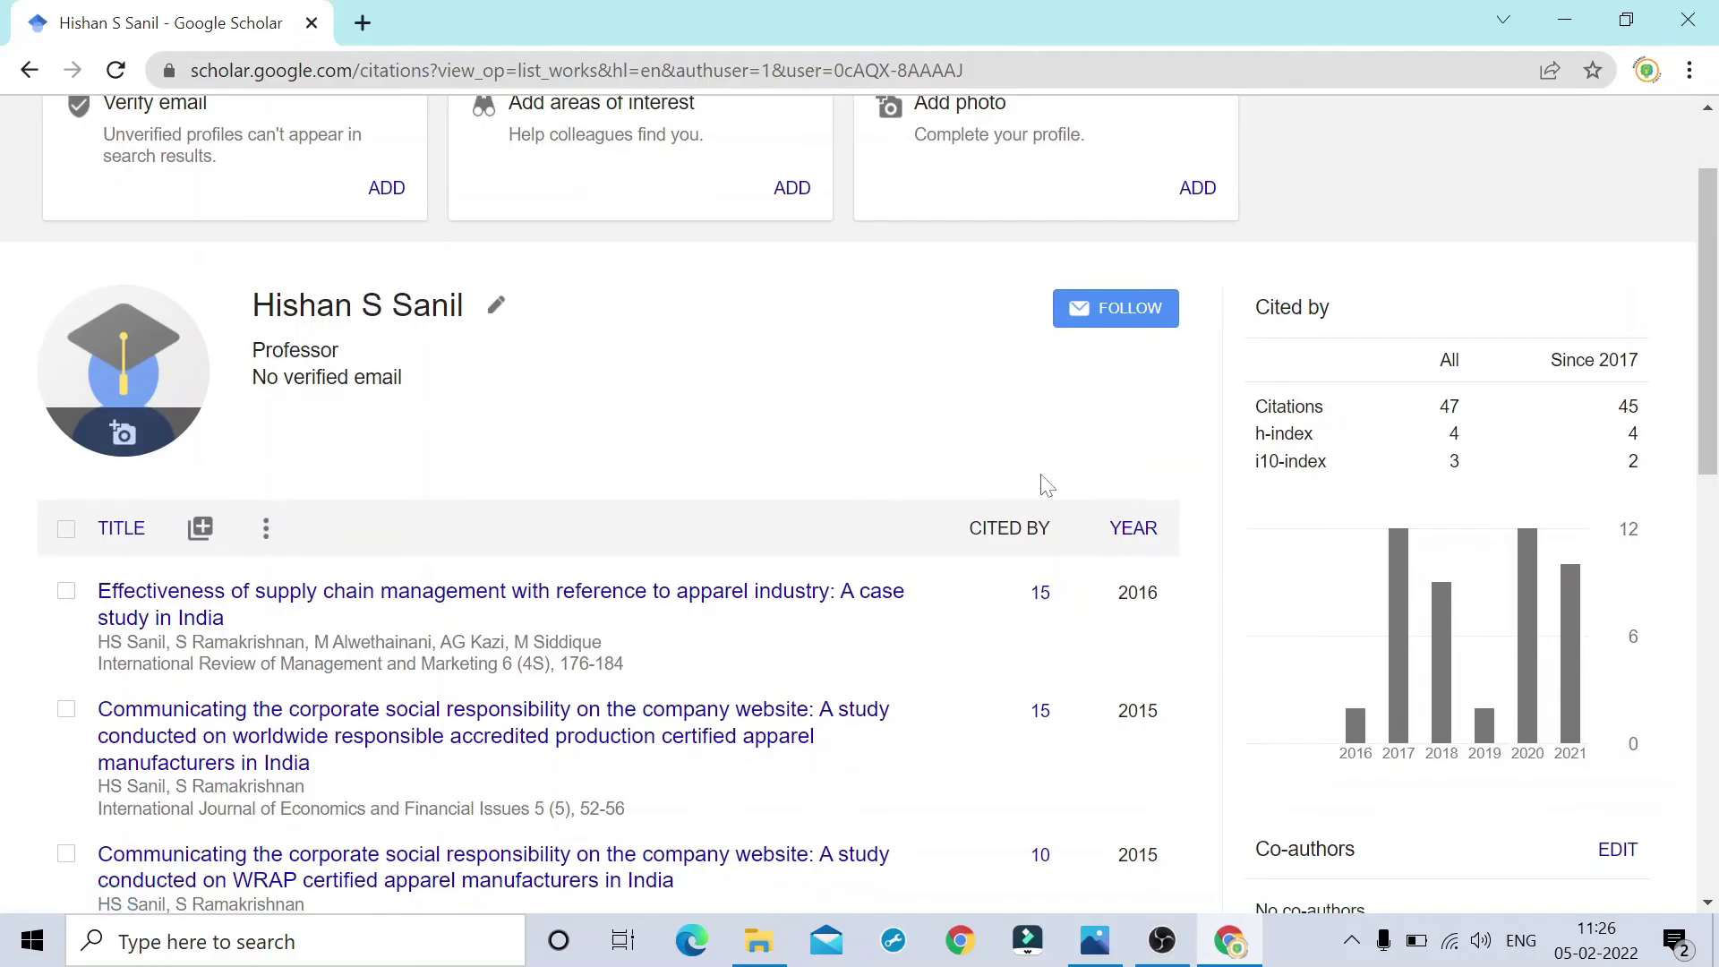
scroll(984, 496, down, 3)
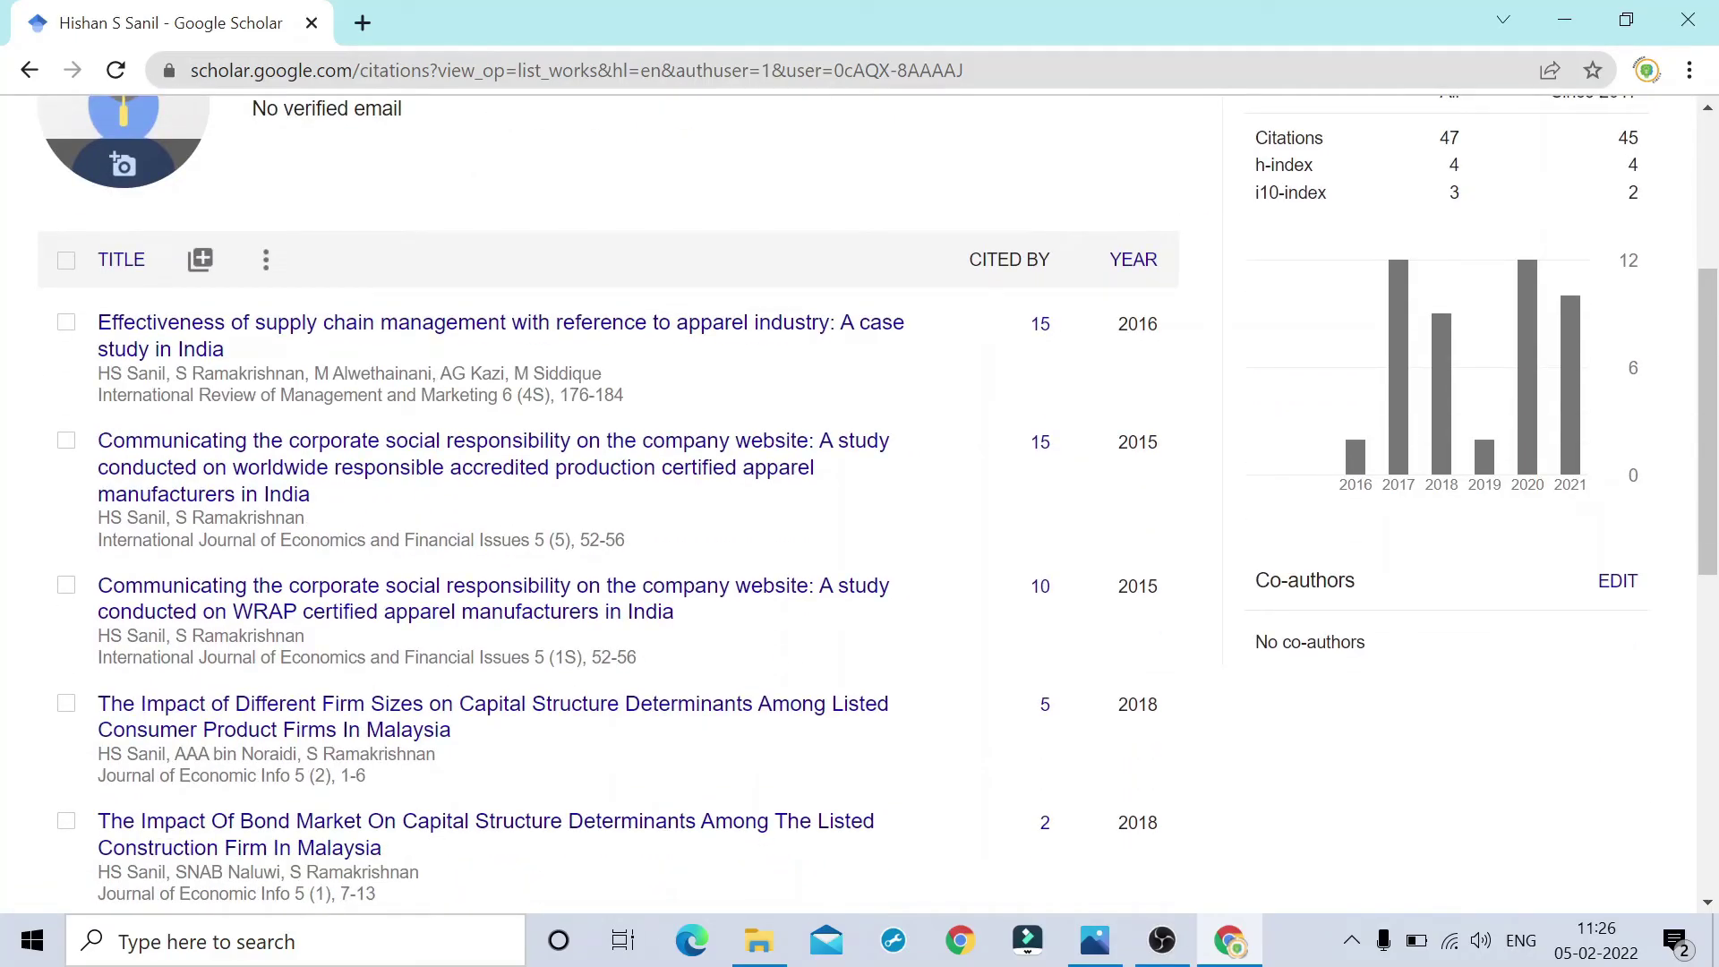
drag(967, 260, 1061, 439)
click(935, 186)
Open the 15 articles citing the Indian apparel supply chain paper and browse them.
click(1042, 335)
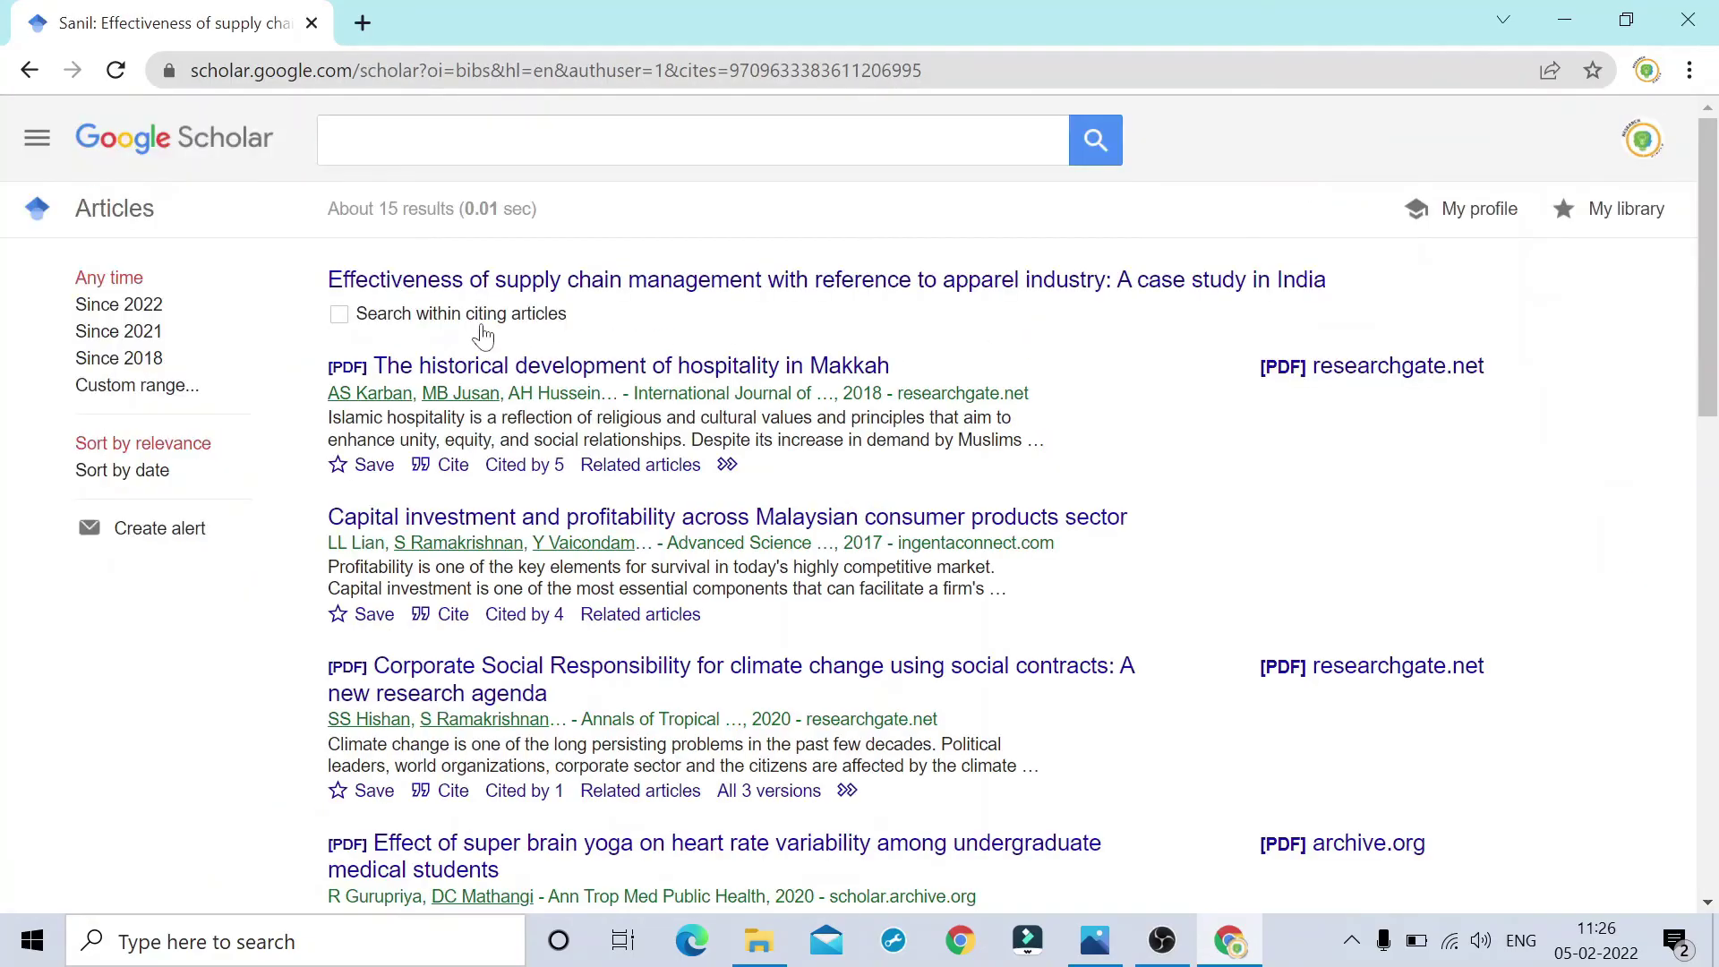
scroll(537, 385, down, 5)
scroll(626, 456, down, 6)
scroll(683, 499, down, 3)
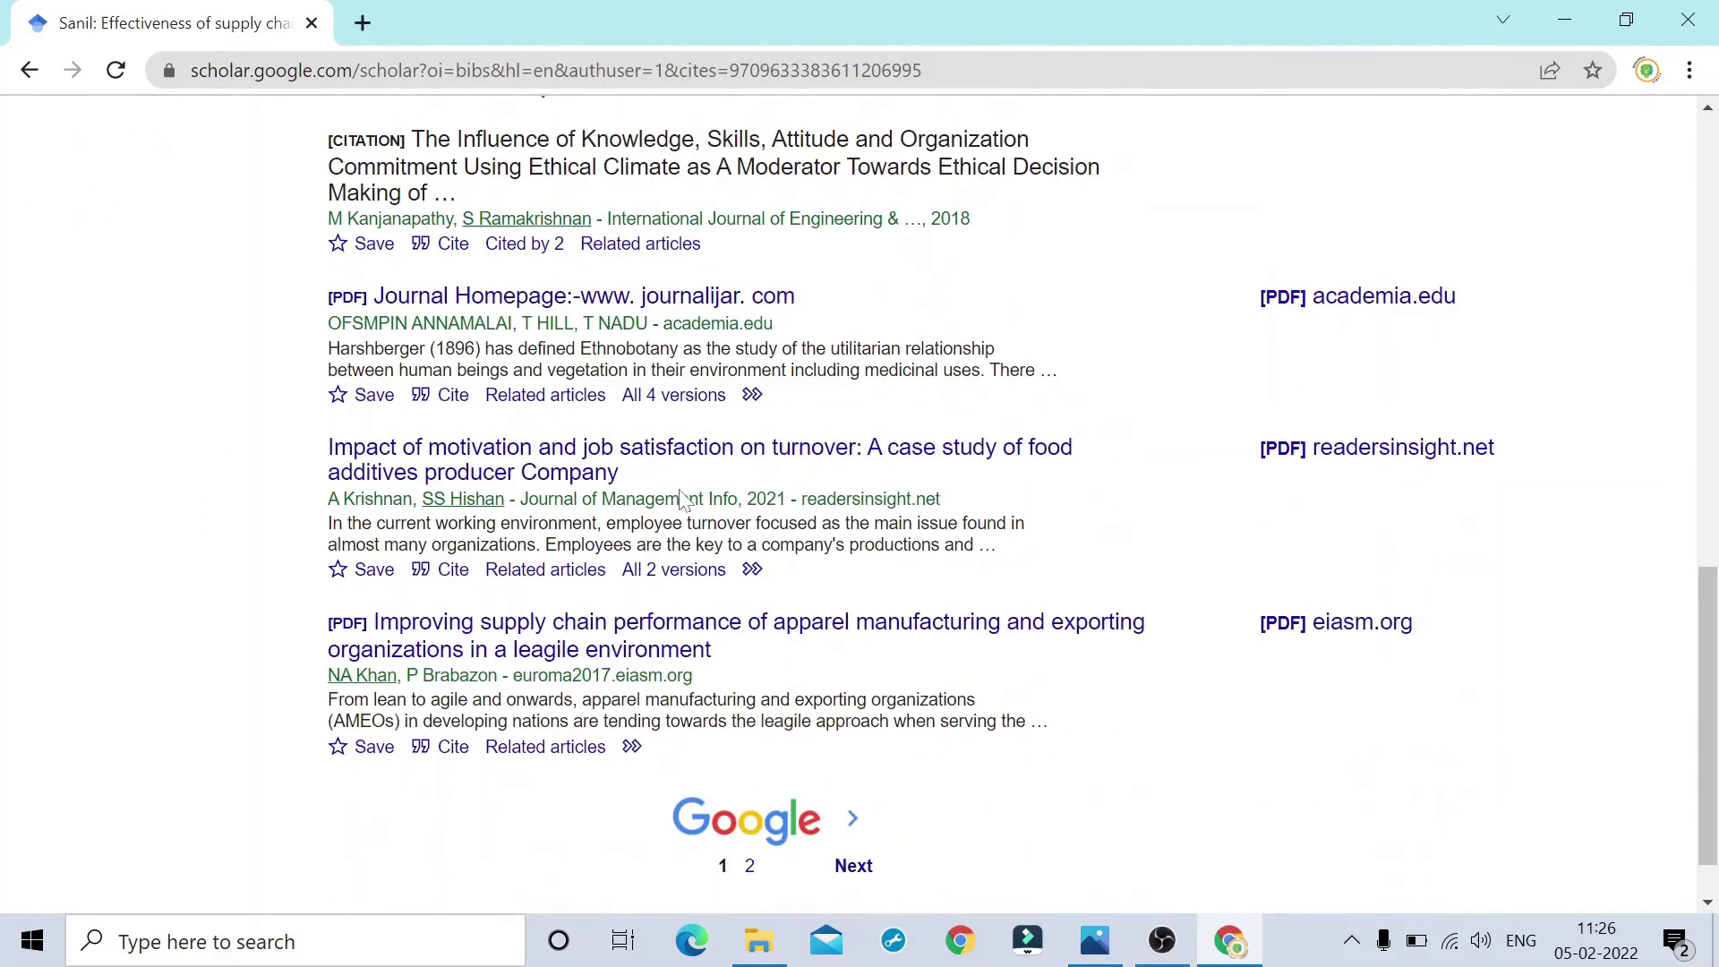
scroll(683, 499, down, 1)
scroll(537, 403, up, 10)
scroll(39, 170, up, 3)
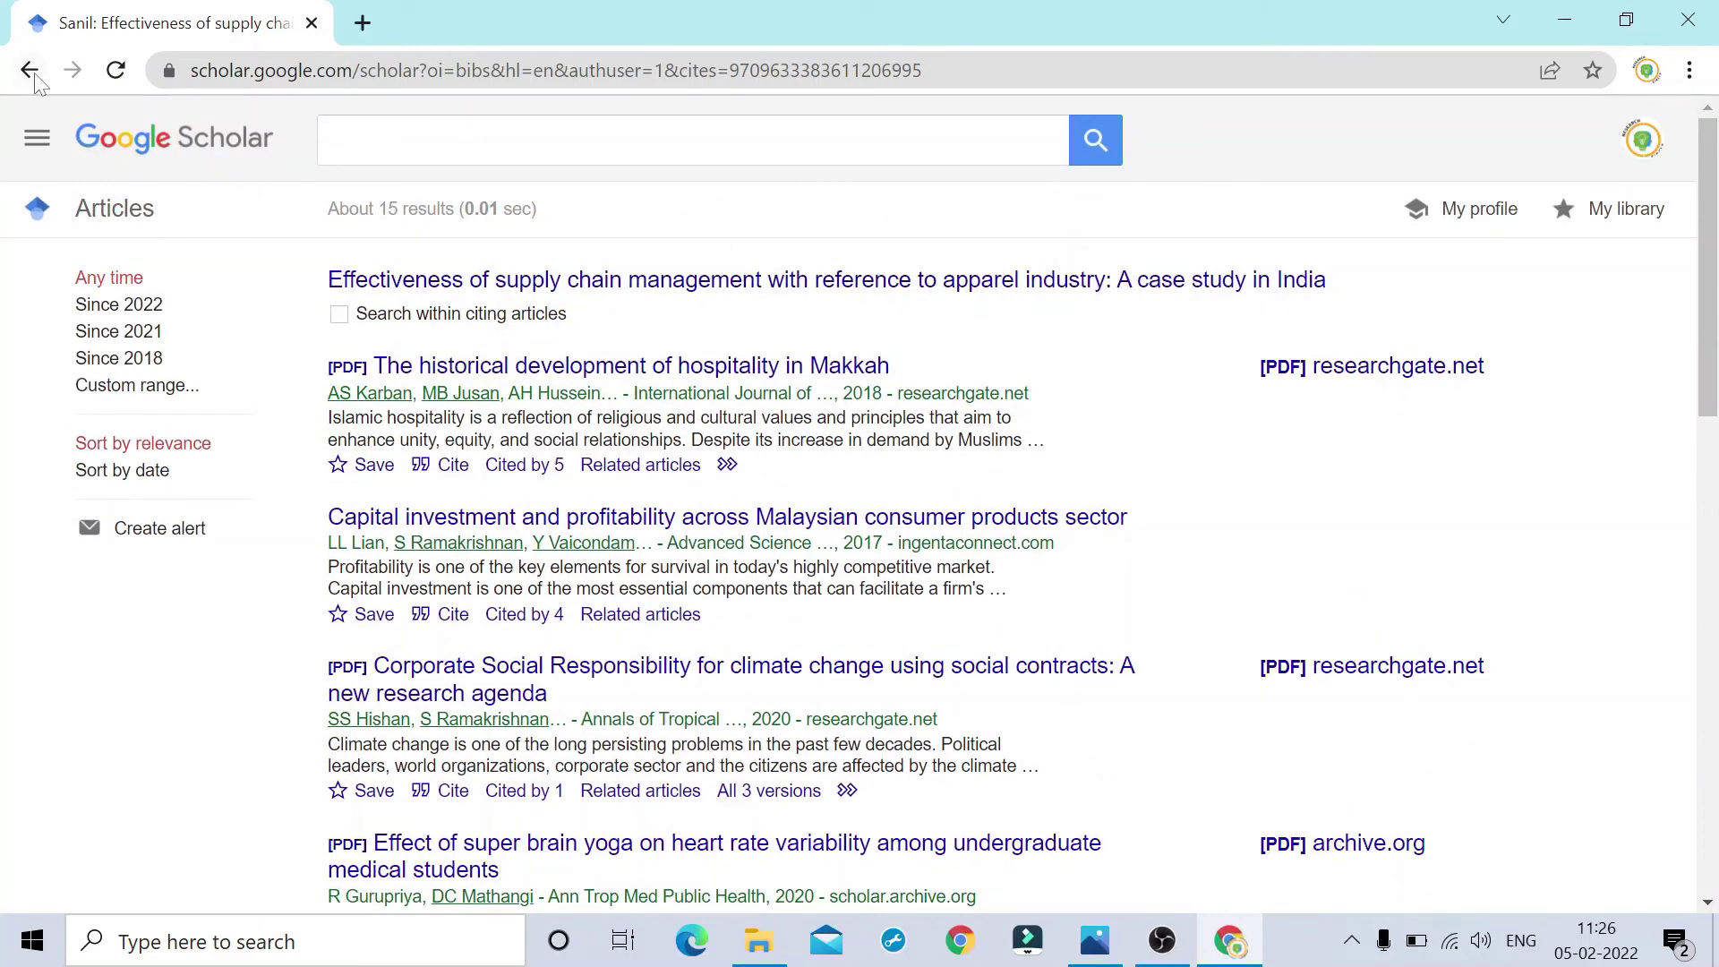
Go back to the profile and scroll through publications and the Cited by table (47 citations, h-index 4).
click(1479, 211)
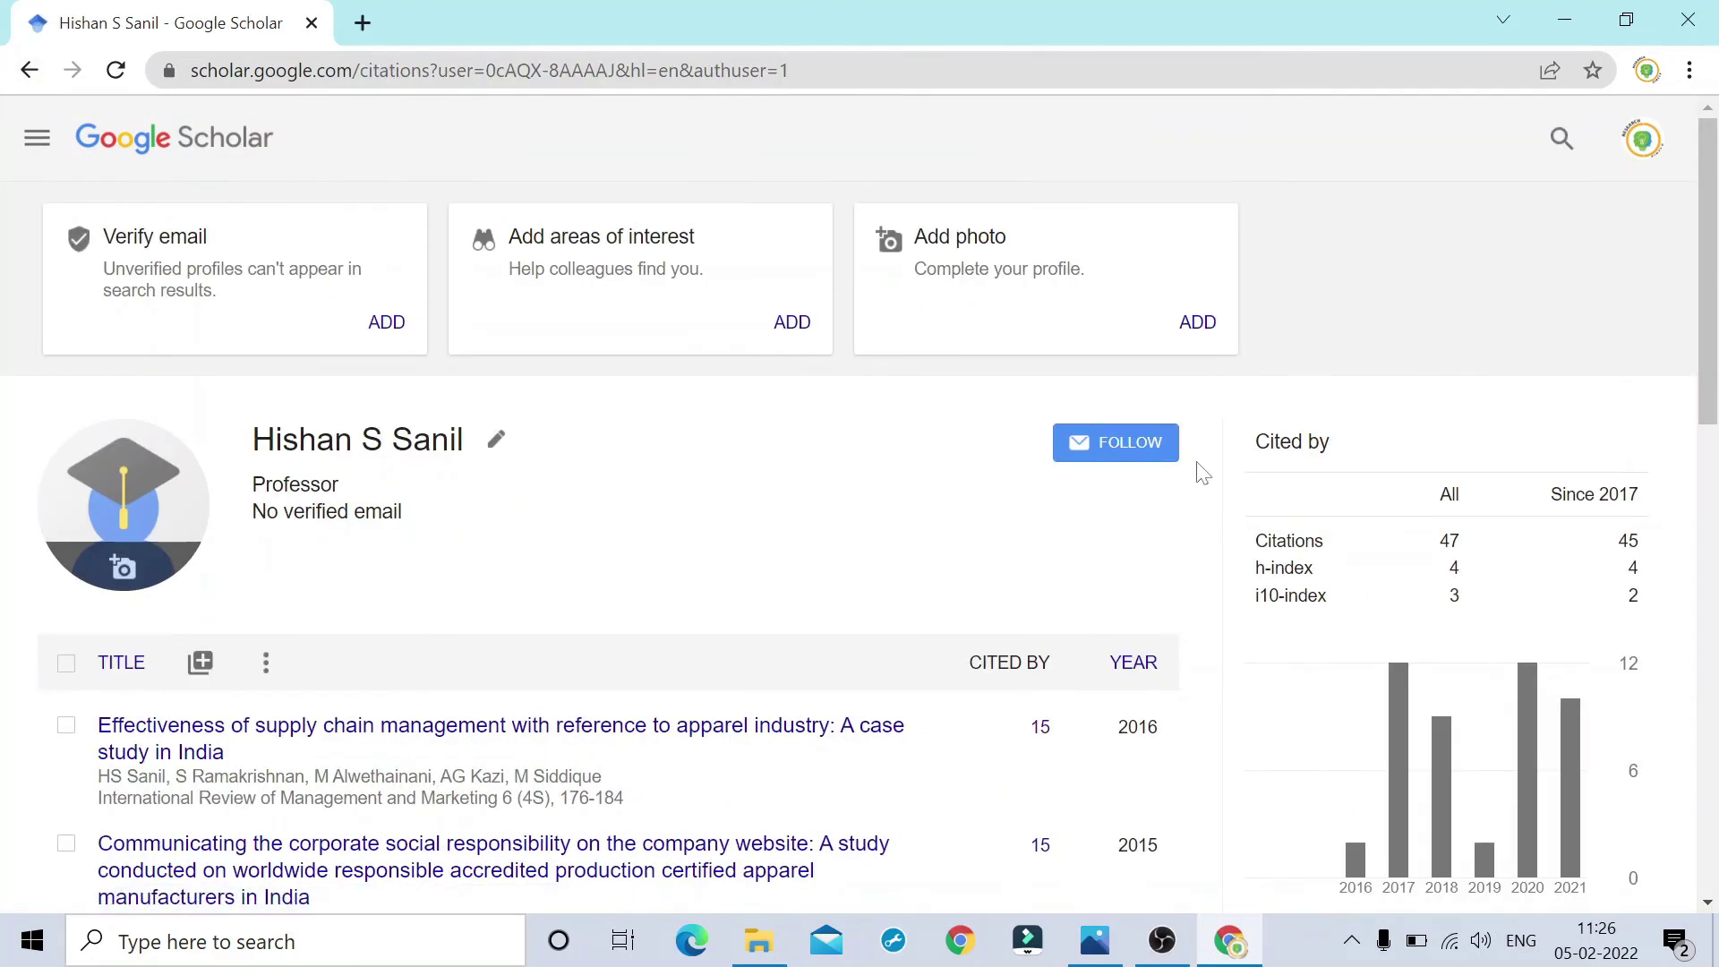
scroll(1202, 470, down, 3)
scroll(1202, 474, up, 3)
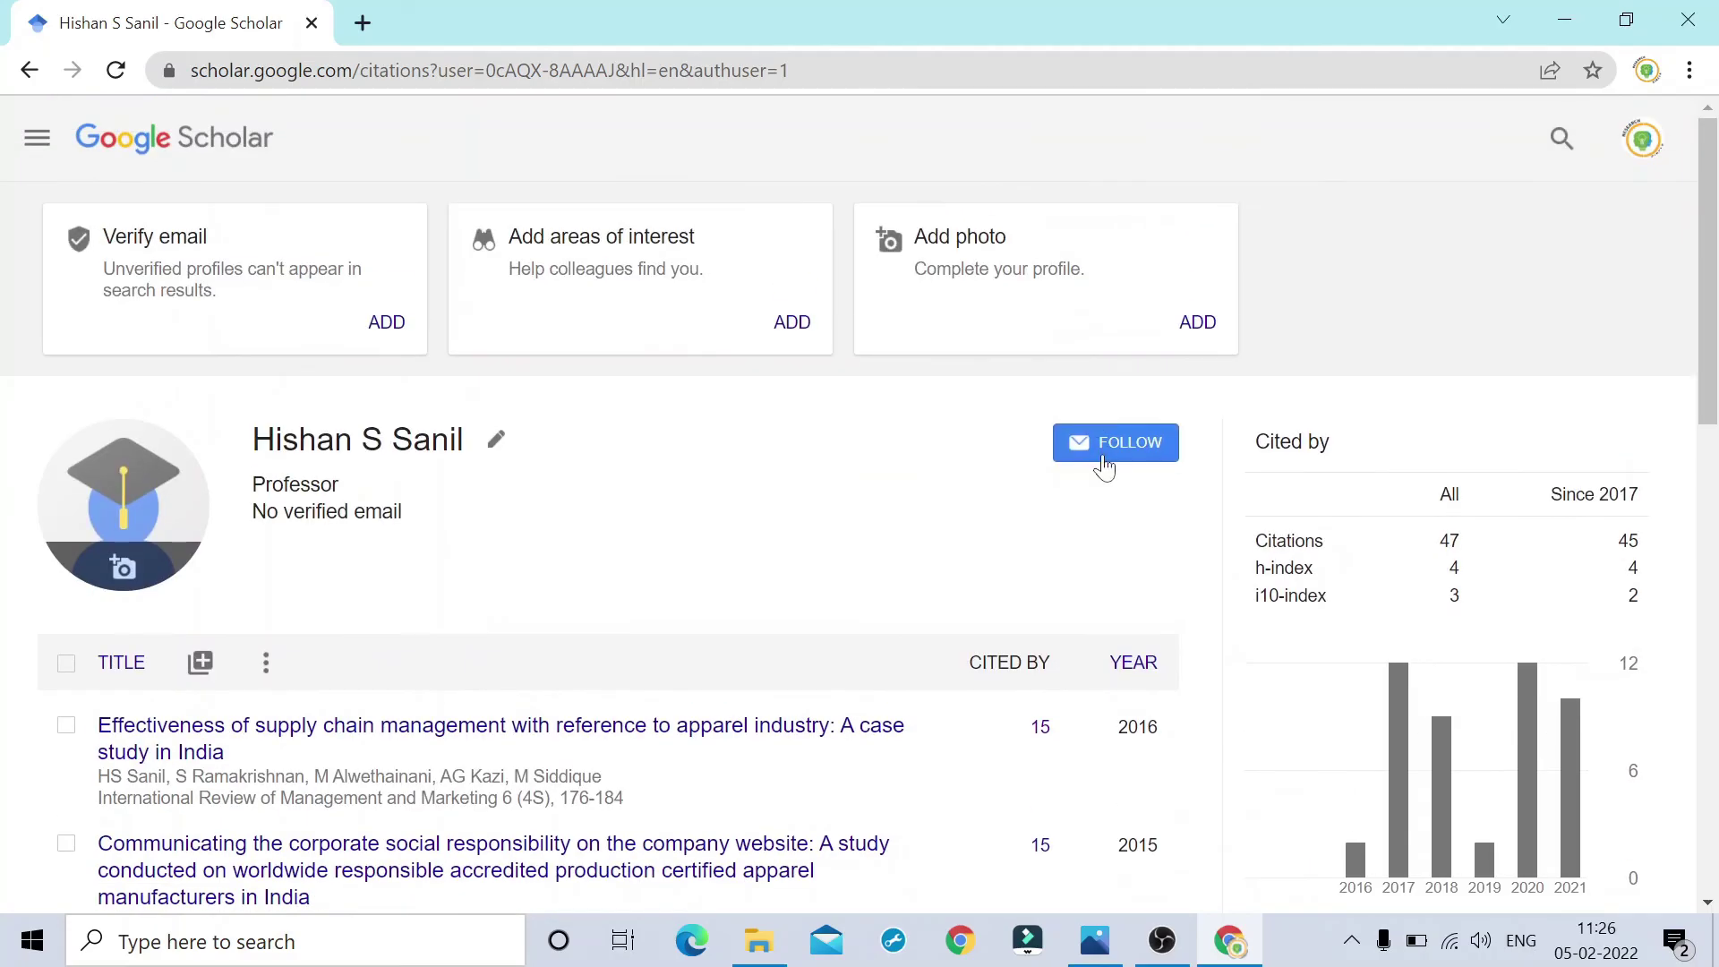
scroll(1105, 470, down, 6)
scroll(1418, 498, up, 5)
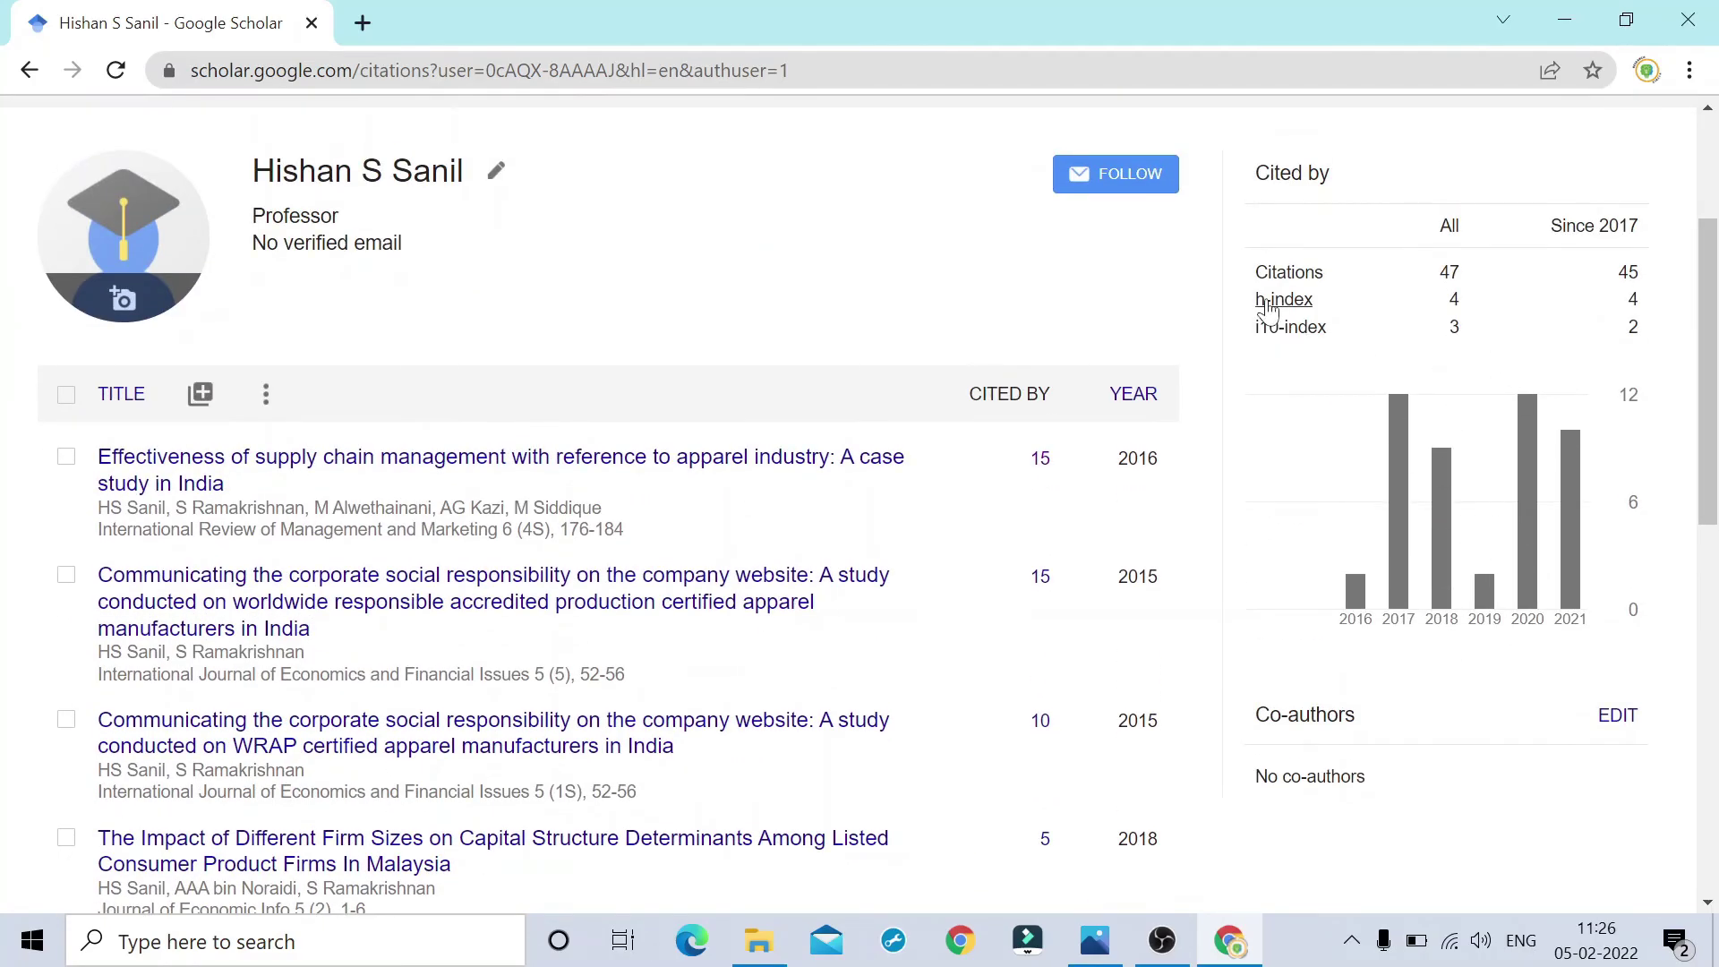
scroll(1098, 483, down, 2)
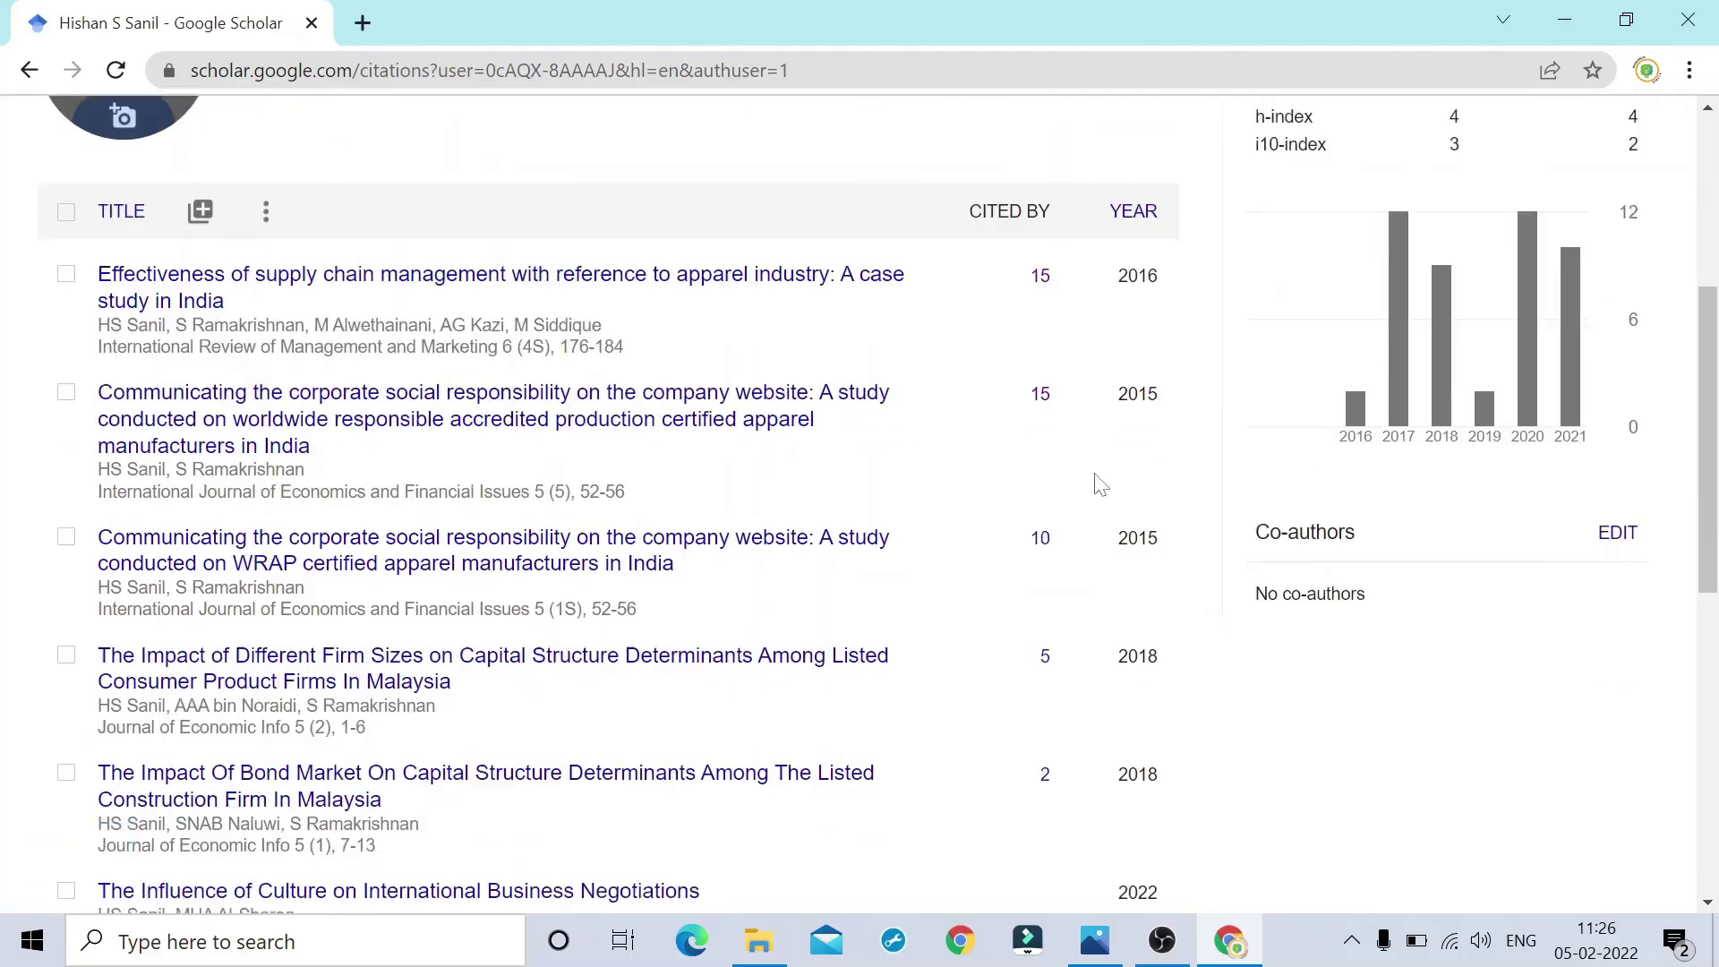
scroll(1051, 487, down, 5)
scroll(1059, 489, up, 9)
scroll(1059, 489, up, 2)
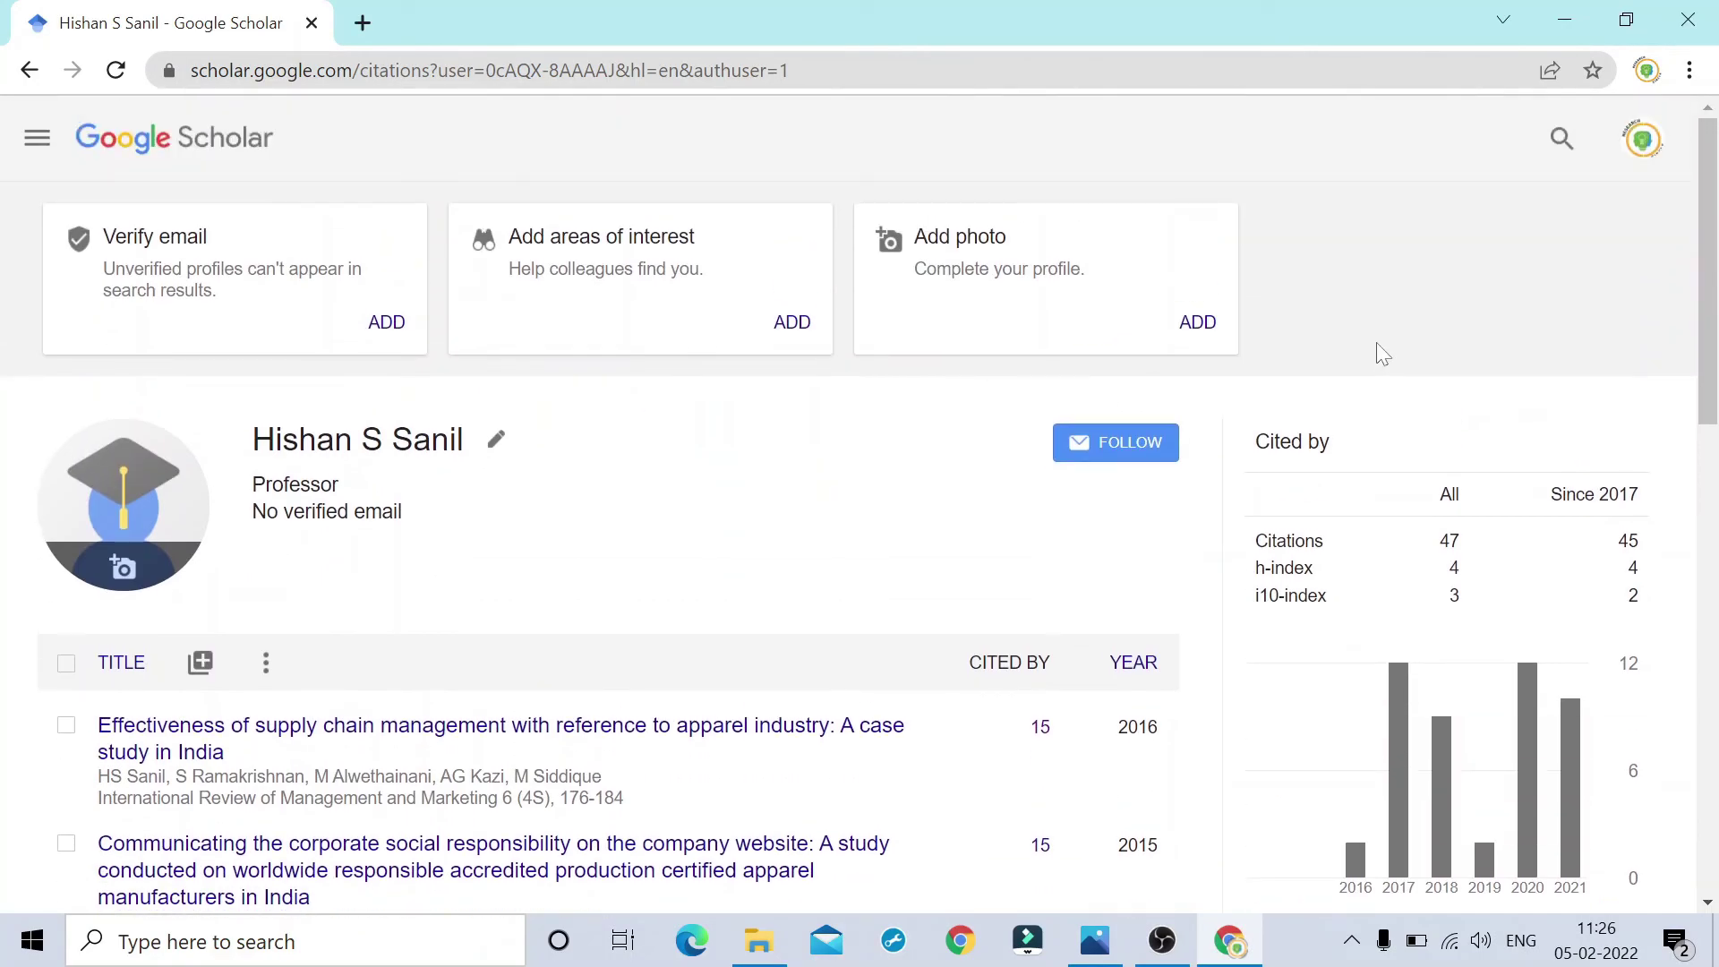